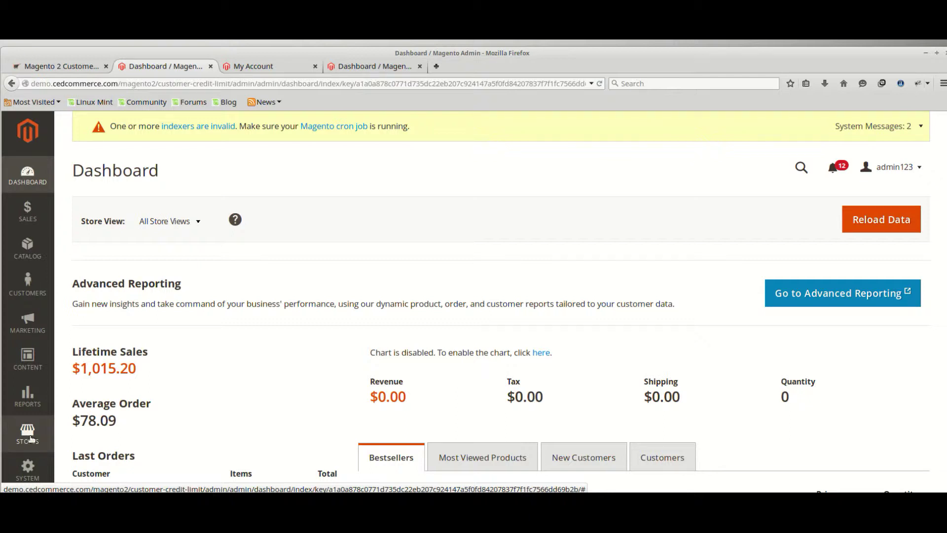
Step: Open the Credit Limit Configuration section in the store configuration settings
{"action": "left_click", "coordinate": [28, 441]}
{"action": "left_click", "coordinate": [113, 236]}
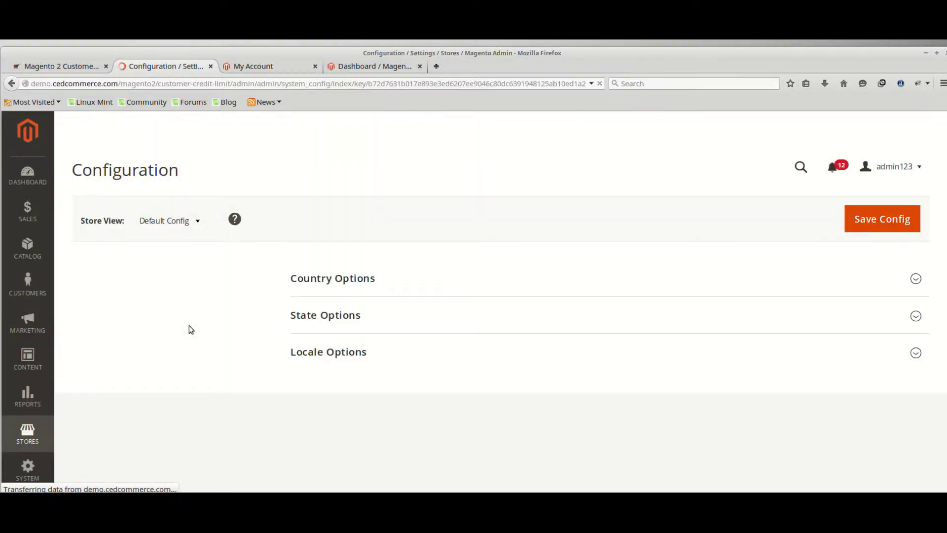
{"action": "scroll", "coordinate": [190, 327], "scroll_direction": "down", "scroll_amount": 3}
{"action": "scroll", "coordinate": [190, 328], "scroll_direction": "down", "scroll_amount": 2}
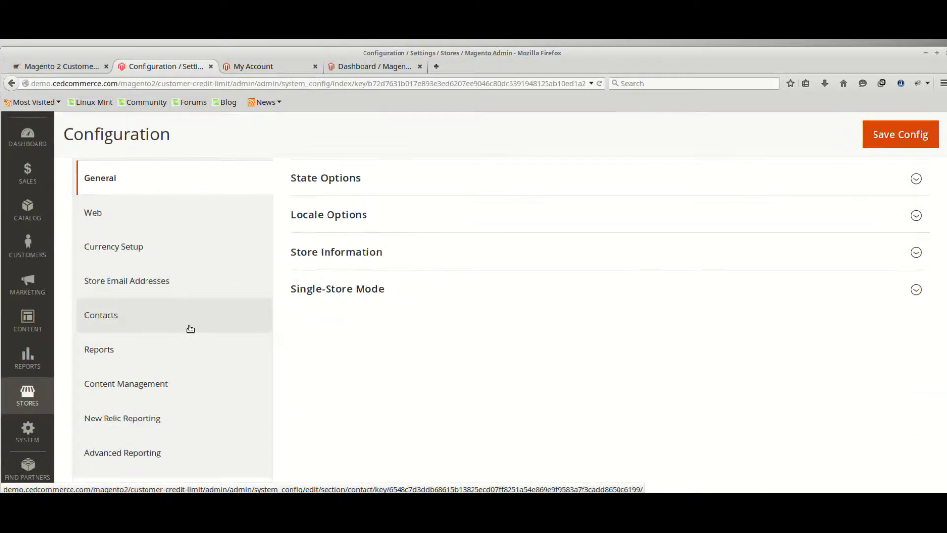
{"action": "scroll", "coordinate": [190, 328], "scroll_direction": "down", "scroll_amount": 3}
{"action": "scroll", "coordinate": [190, 328], "scroll_direction": "down", "scroll_amount": 5}
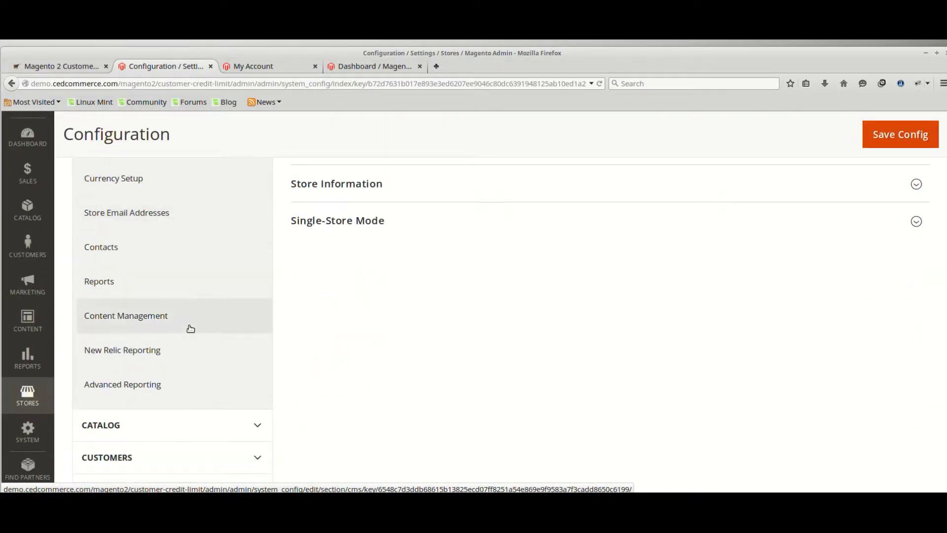
{"action": "left_click", "coordinate": [174, 358]}
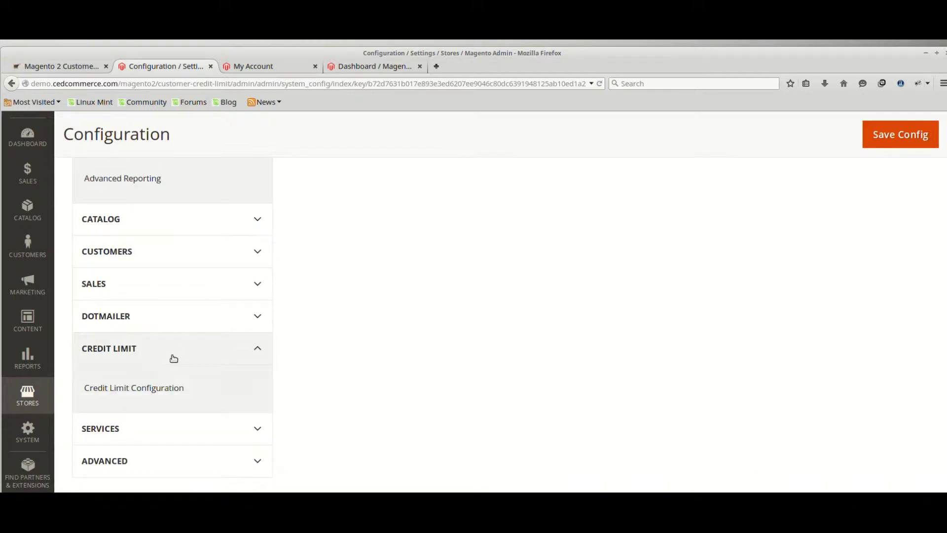
{"action": "left_click", "coordinate": [143, 397]}
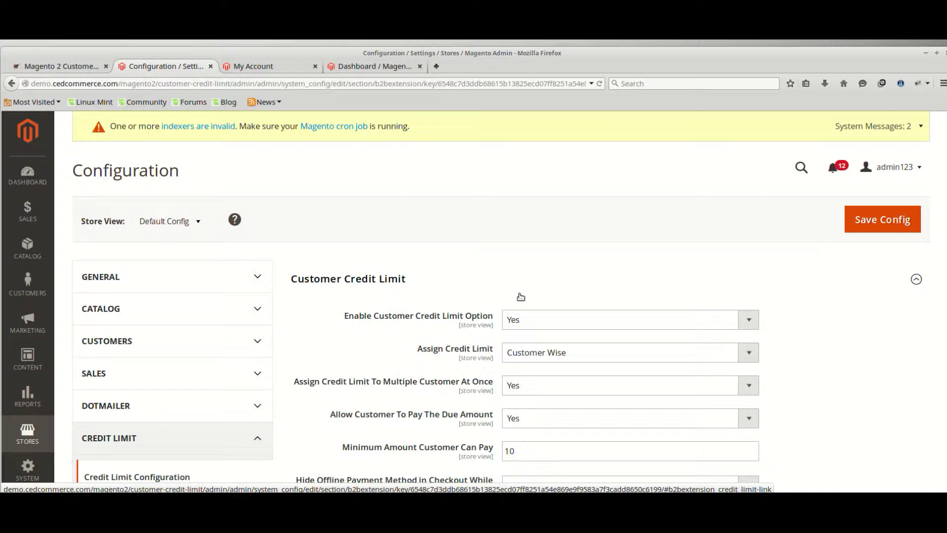
Step: Keep the Enable Customer Credit Limit Option at Yes and set Assign Credit Limit to Customer Group Wise
{"action": "left_click", "coordinate": [622, 322]}
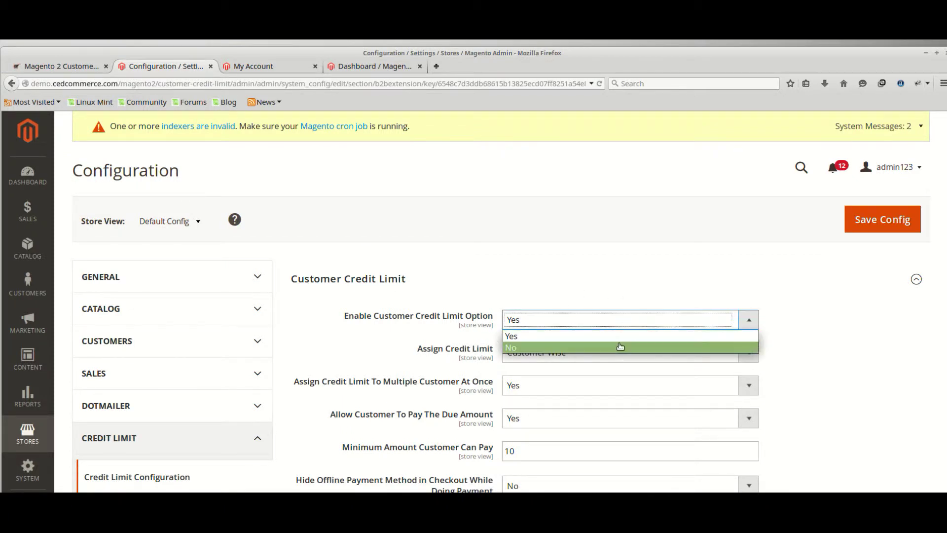
{"action": "left_click", "coordinate": [621, 327]}
{"action": "left_click", "coordinate": [590, 356]}
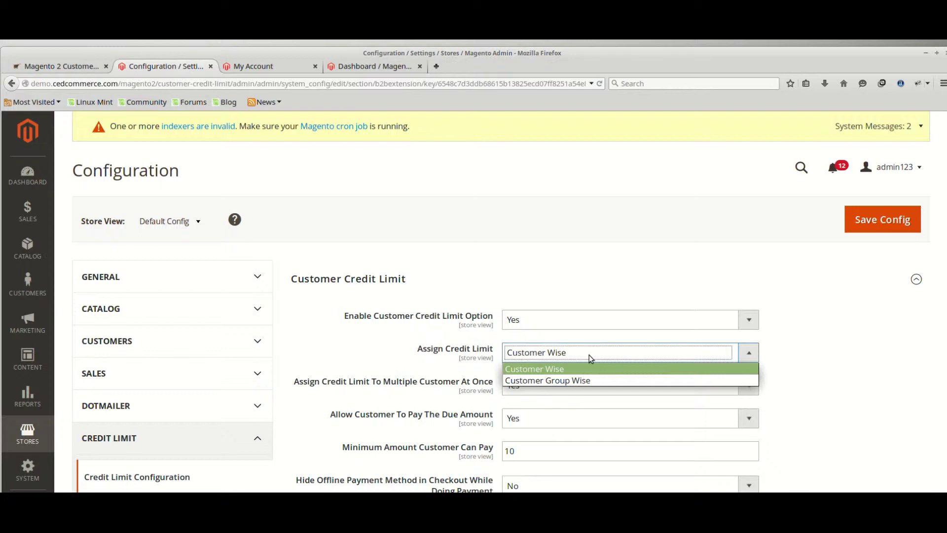
{"action": "left_click", "coordinate": [587, 382]}
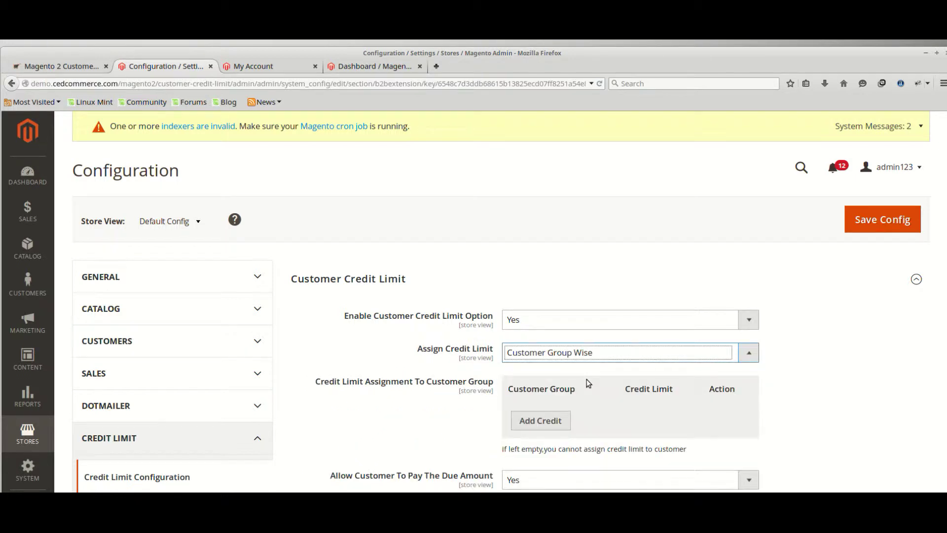
Step: Add a credit limit row for the General customer group with a limit of 200
{"action": "scroll", "coordinate": [588, 384], "scroll_direction": "down", "scroll_amount": 3}
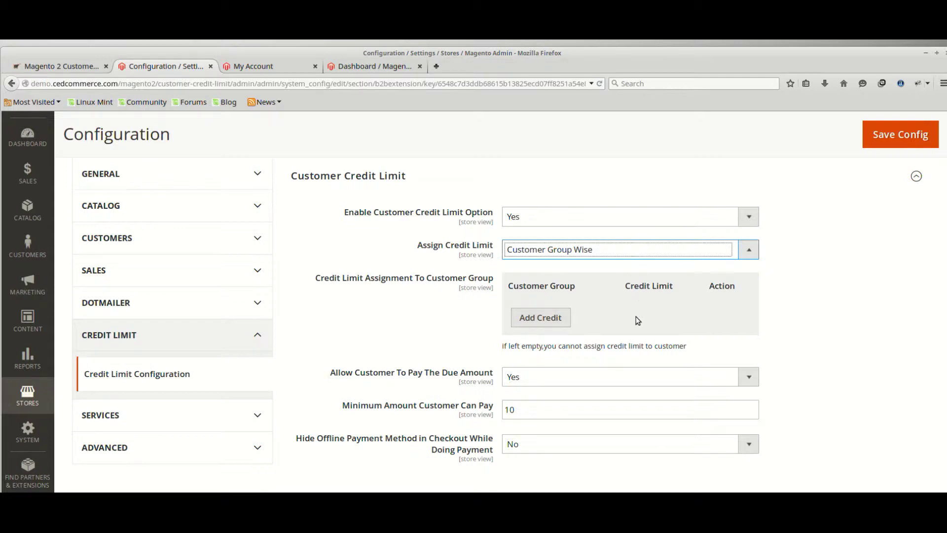
{"action": "left_click", "coordinate": [550, 321]}
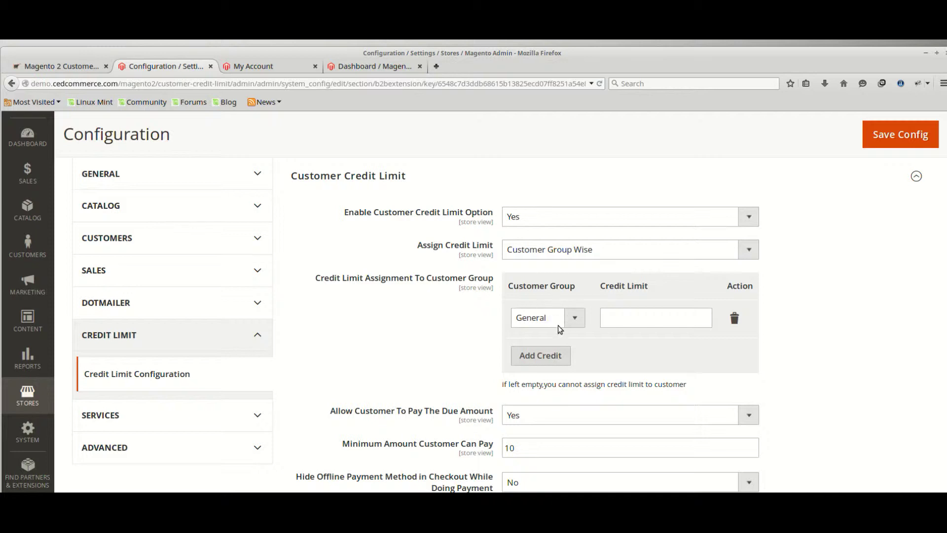
{"action": "left_click", "coordinate": [644, 326]}
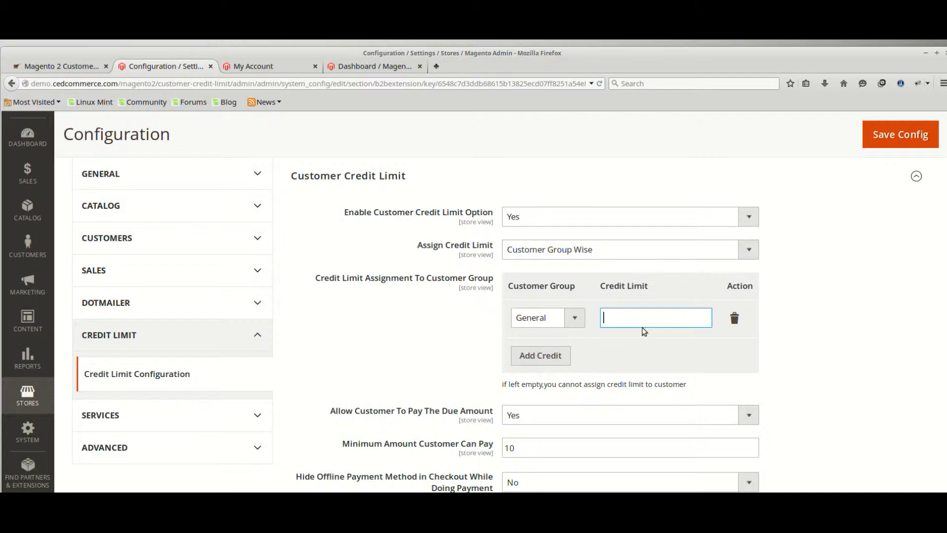
{"action": "type", "text": "200"}
Step: Add another credit limit row for the Wholesale customer group with a limit of 300
{"action": "left_click", "coordinate": [540, 355]}
{"action": "left_click", "coordinate": [567, 358]}
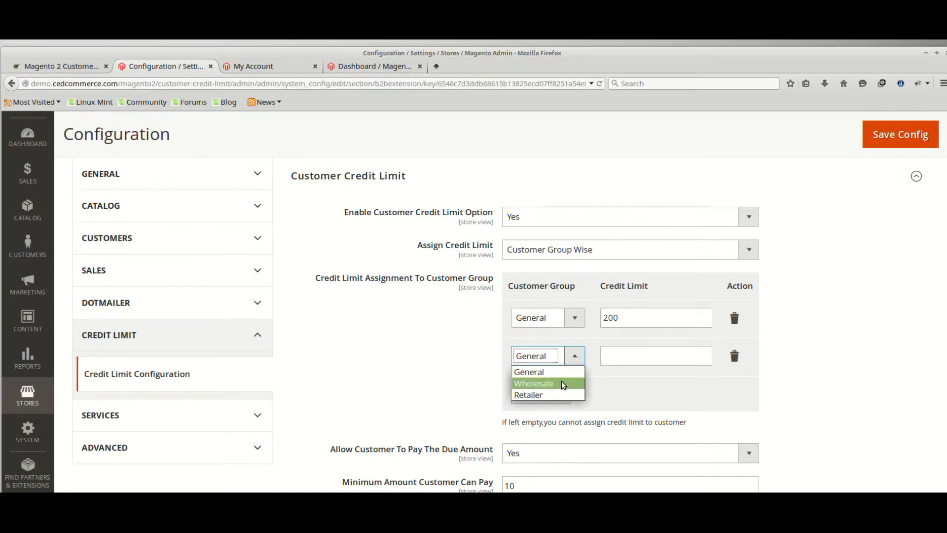
{"action": "left_click", "coordinate": [562, 383]}
{"action": "left_click", "coordinate": [611, 362]}
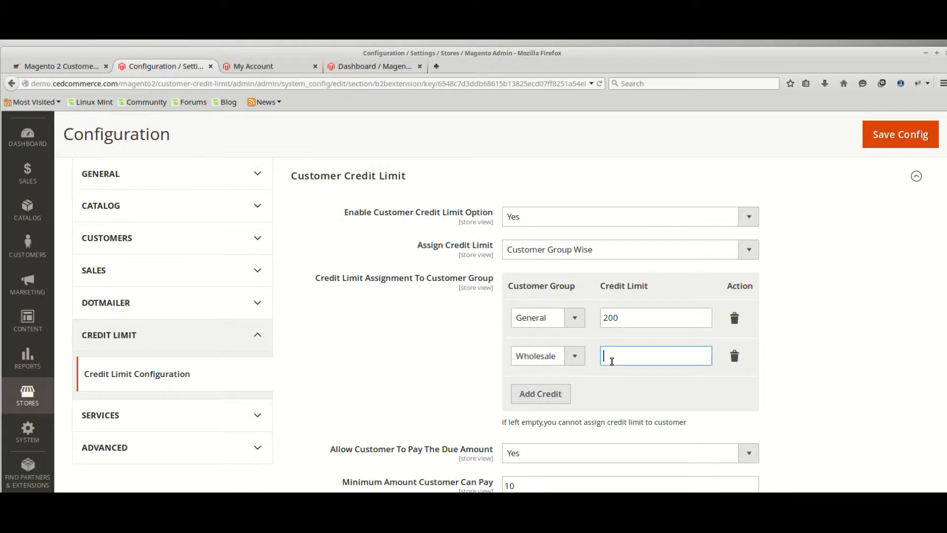
{"action": "type", "text": "30"}
{"action": "key", "text": "BackSpace"}
{"action": "type", "text": "00"}
{"action": "left_click", "coordinate": [800, 321]}
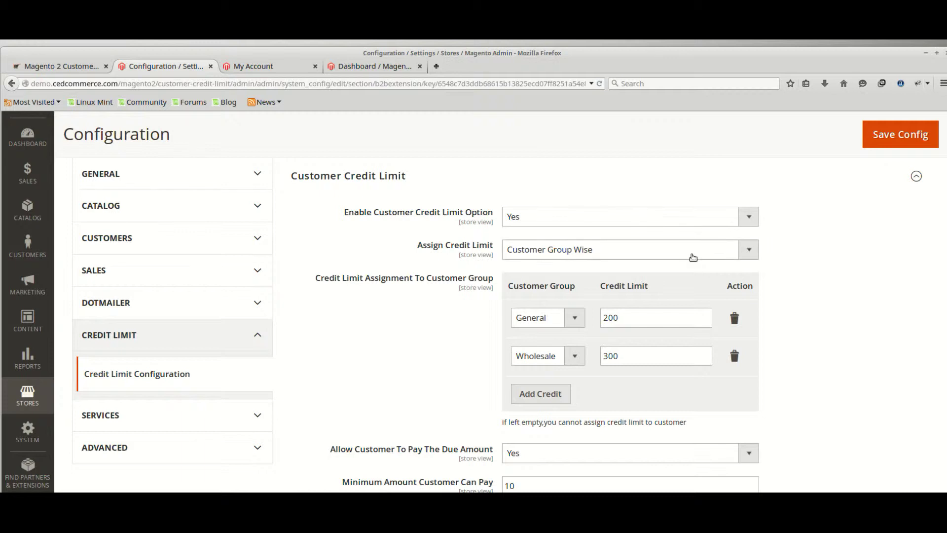
Step: Set Assign Credit Limit to Customer Wise and keep Allow Customer To Pay The Due Amount at Yes
{"action": "left_click", "coordinate": [692, 256]}
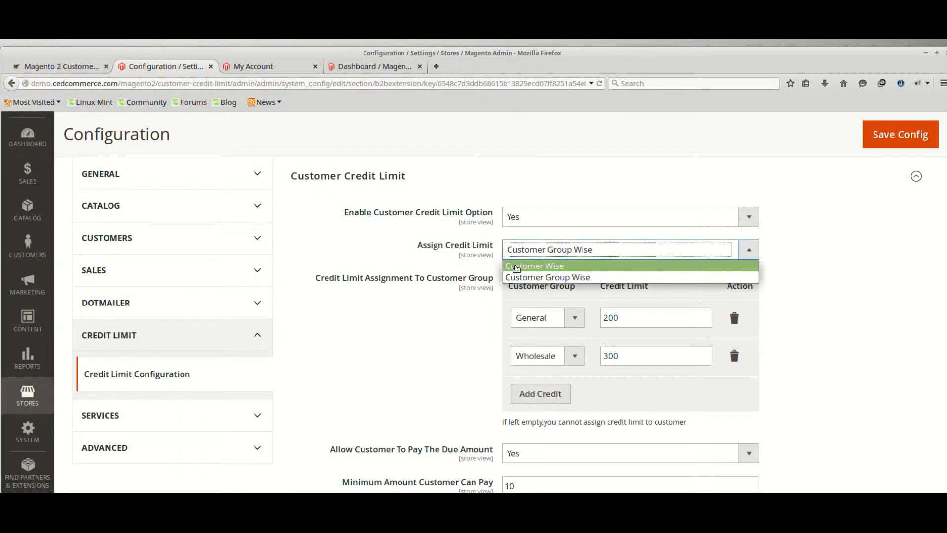
{"action": "left_click", "coordinate": [516, 268]}
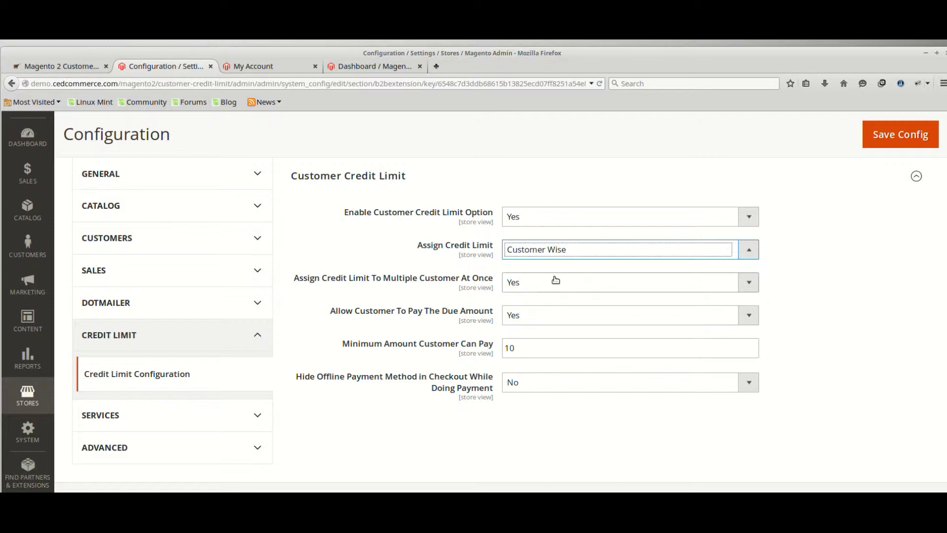
{"action": "scroll", "coordinate": [442, 303], "scroll_direction": "down", "scroll_amount": 1}
{"action": "scroll", "coordinate": [442, 303], "scroll_direction": "down", "scroll_amount": 2}
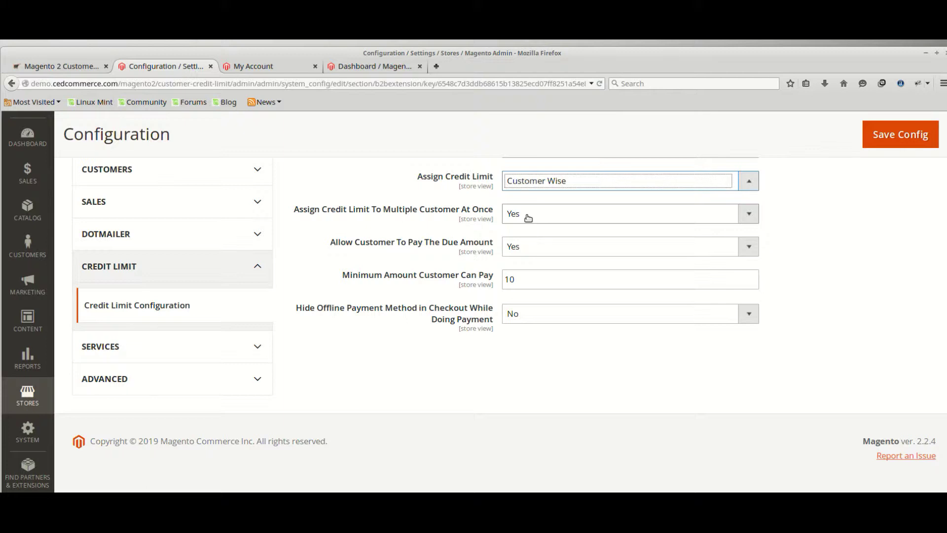
{"action": "scroll", "coordinate": [526, 213], "scroll_direction": "down", "scroll_amount": 1}
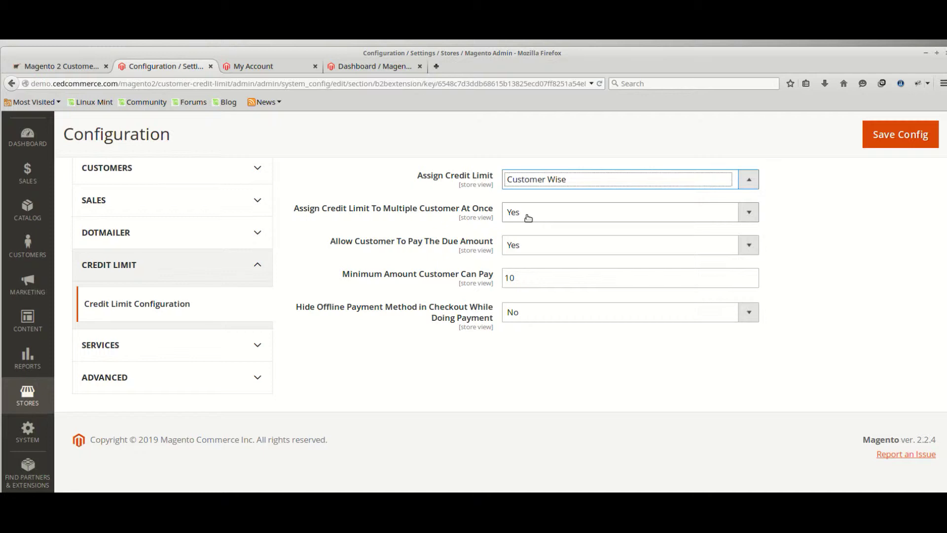
{"action": "left_click", "coordinate": [545, 256]}
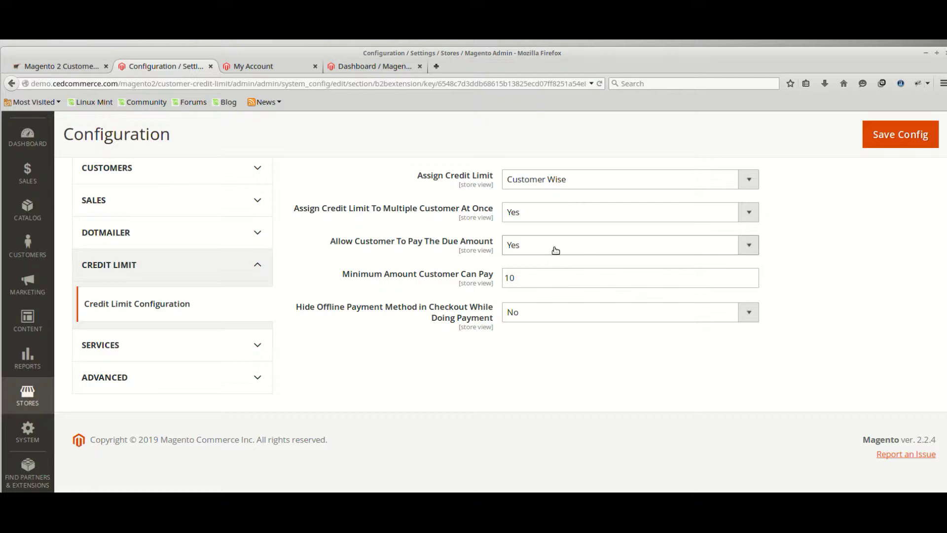
{"action": "left_click", "coordinate": [555, 248]}
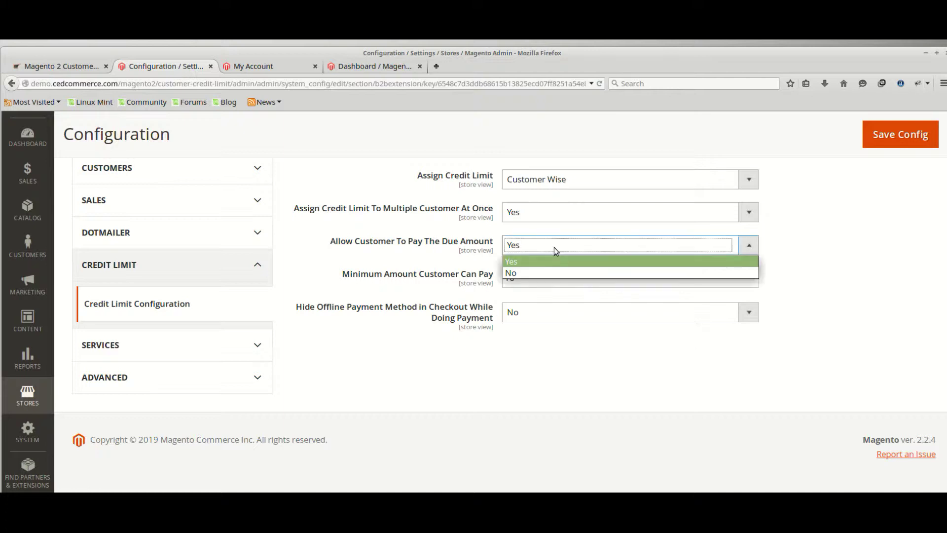
{"action": "left_click", "coordinate": [555, 248]}
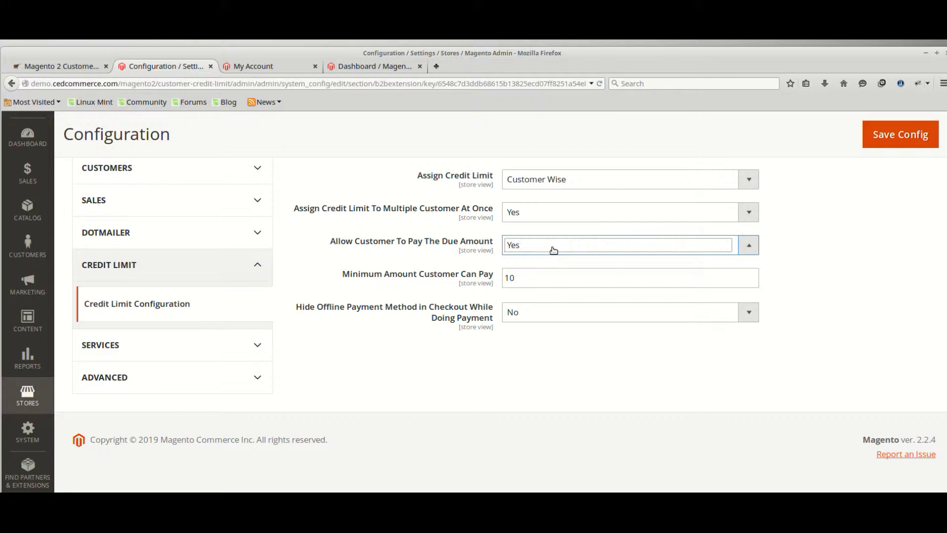
Step: Set the Minimum Amount Customer Can Pay to 20
{"action": "left_click", "coordinate": [533, 276]}
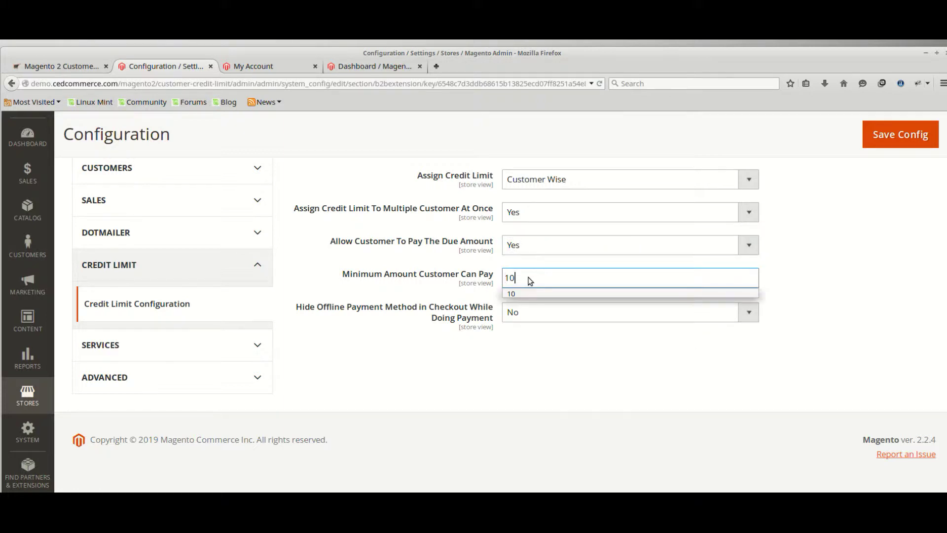
{"action": "key", "text": "BackSpace"}
{"action": "key", "text": "BackSpace"}
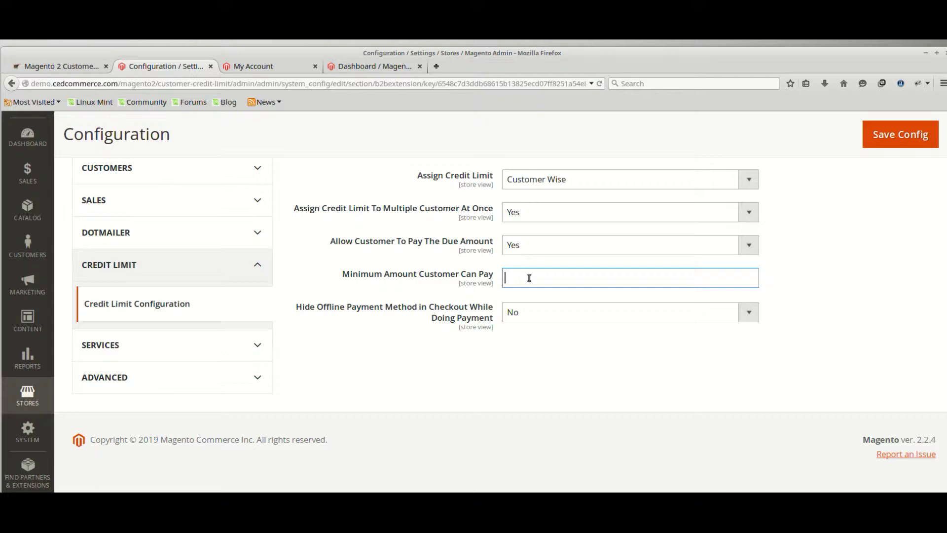
{"action": "type", "text": "20"}
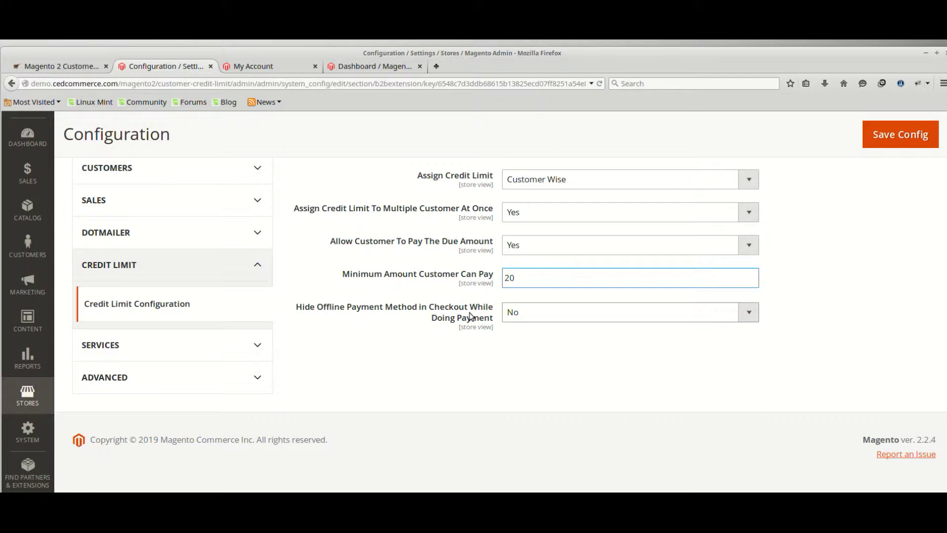
Step: Keep Hide Offline Payment Method in Checkout While Doing Payment at No and save the configuration
{"action": "left_click", "coordinate": [552, 321]}
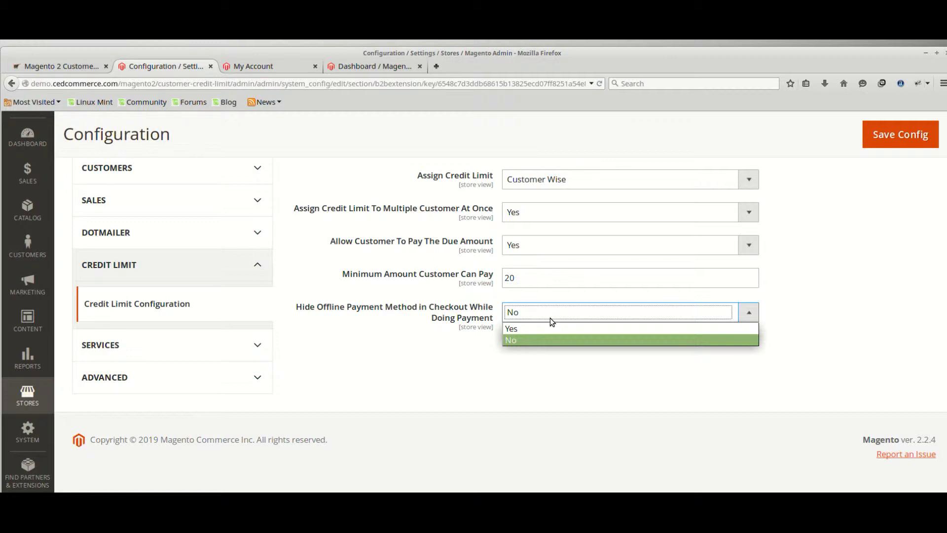
{"action": "left_click", "coordinate": [545, 356]}
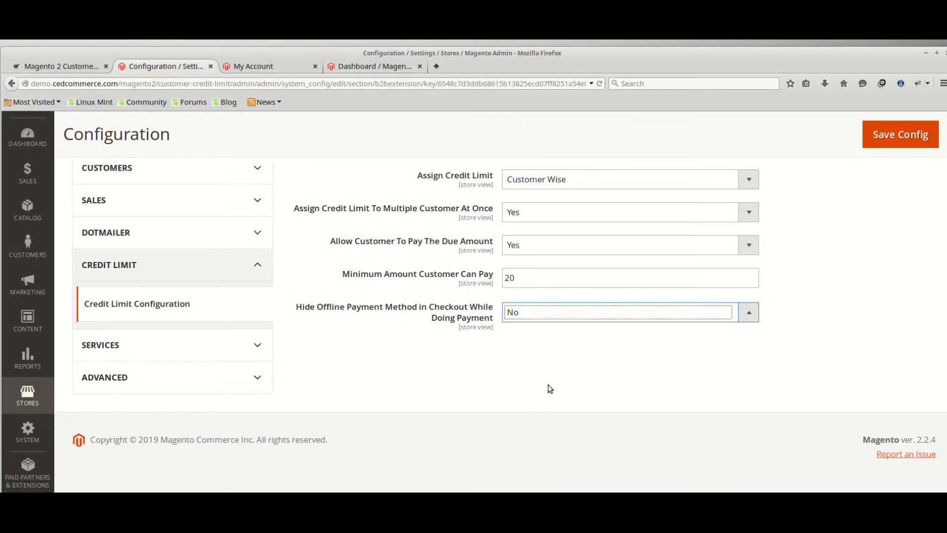
{"action": "scroll", "coordinate": [617, 383], "scroll_direction": "up", "scroll_amount": 5}
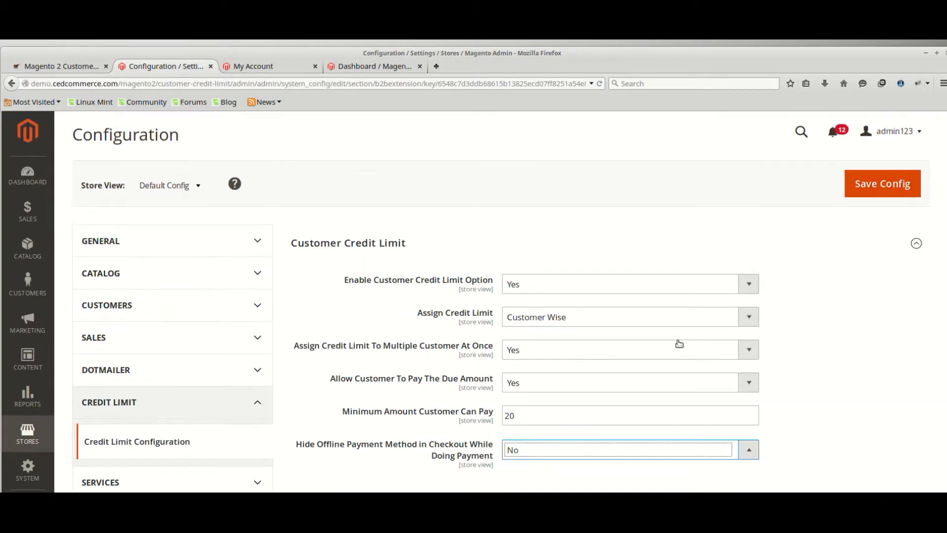
{"action": "left_click", "coordinate": [878, 184]}
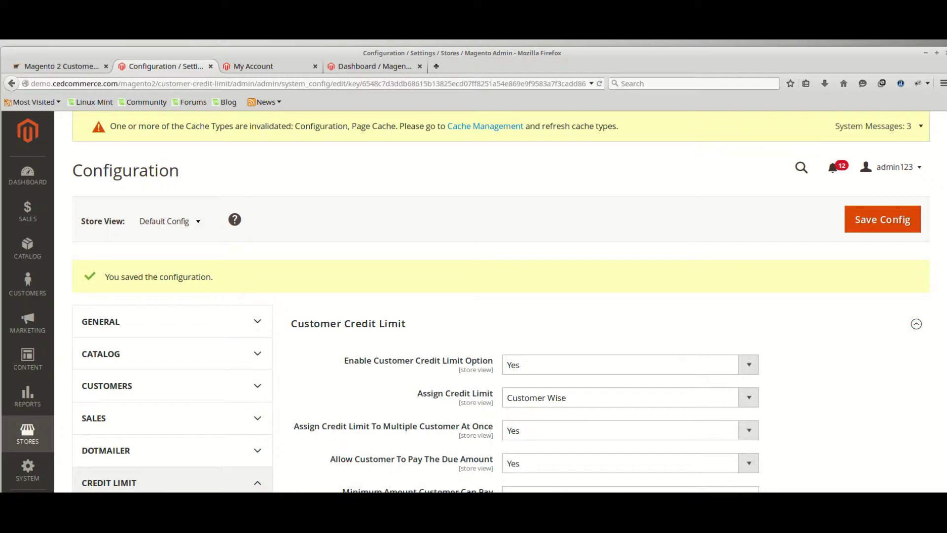
{"action": "scroll", "coordinate": [282, 286], "scroll_direction": "down", "scroll_amount": 2}
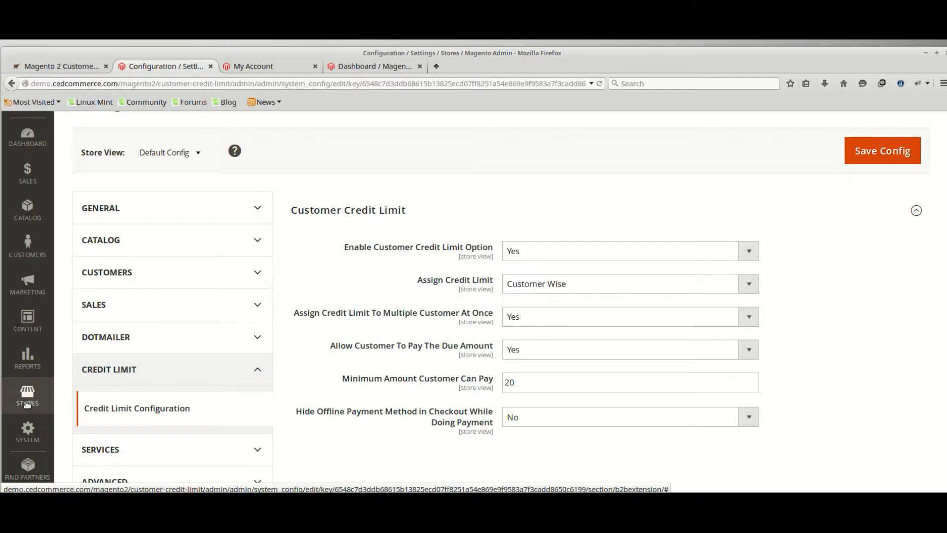
Step: Open the Payment Methods settings under Sales in the store configuration
{"action": "left_click", "coordinate": [27, 401]}
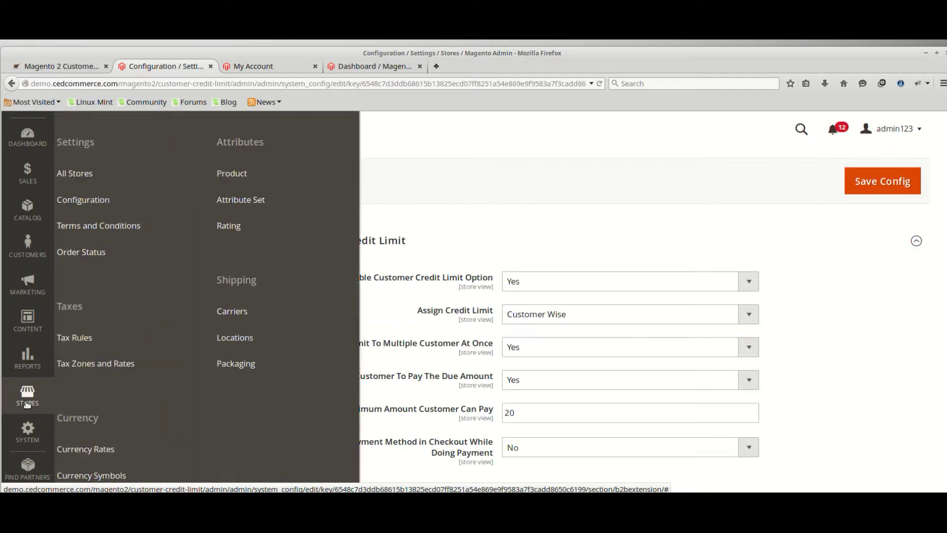
{"action": "left_click", "coordinate": [111, 198]}
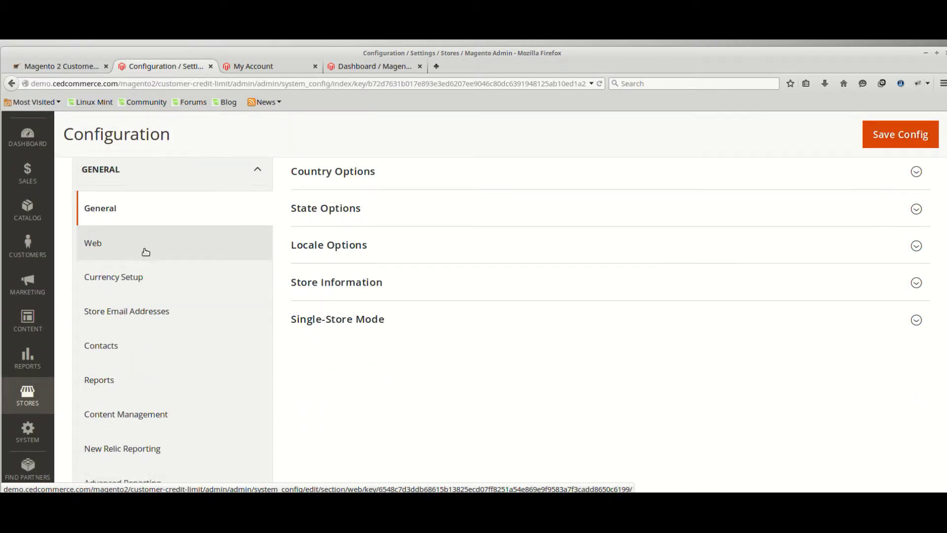
{"action": "scroll", "coordinate": [144, 251], "scroll_direction": "down", "scroll_amount": 5}
{"action": "left_click", "coordinate": [147, 326]}
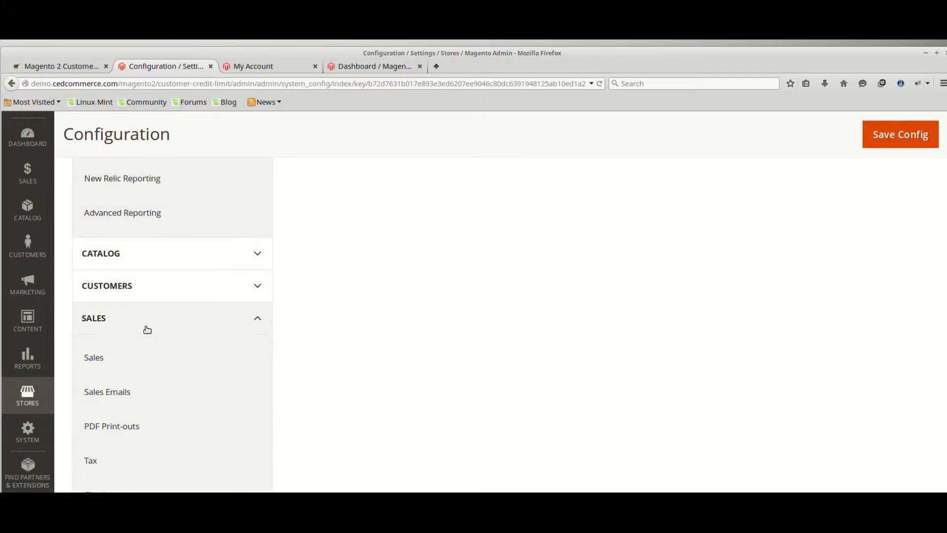
{"action": "scroll", "coordinate": [145, 330], "scroll_direction": "down", "scroll_amount": 5}
{"action": "scroll", "coordinate": [122, 427], "scroll_direction": "down", "scroll_amount": 4}
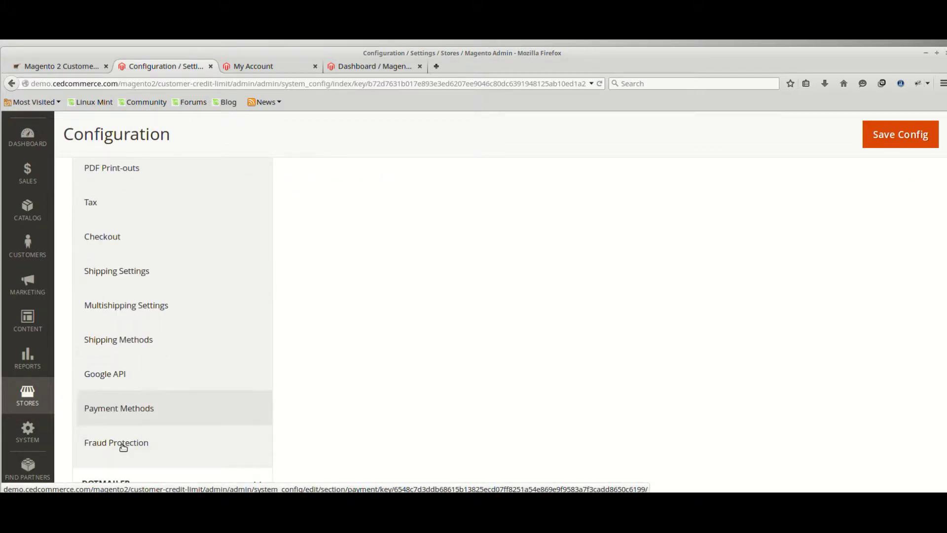
{"action": "scroll", "coordinate": [124, 447], "scroll_direction": "down", "scroll_amount": 2}
{"action": "left_click", "coordinate": [130, 366]}
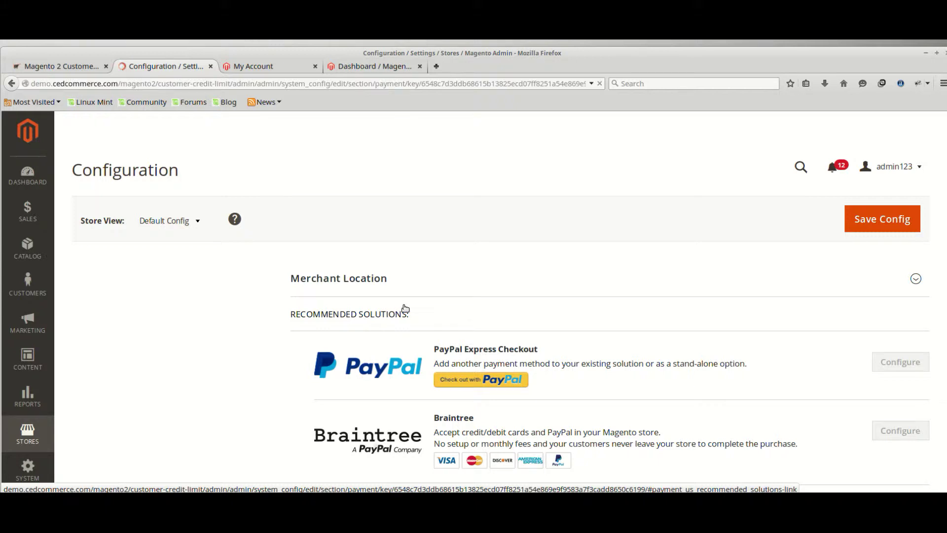
{"action": "scroll", "coordinate": [404, 306], "scroll_direction": "down", "scroll_amount": 4}
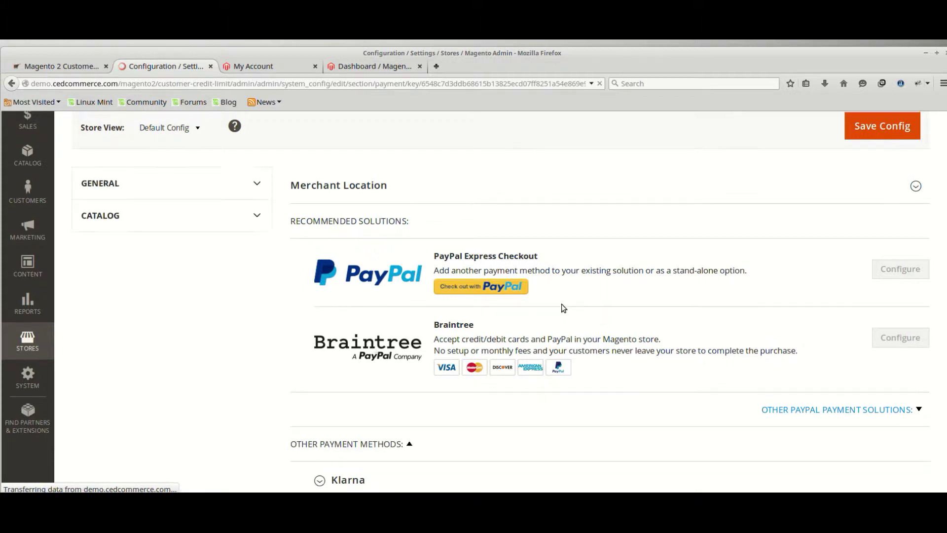
Step: For Pay By Credit Amount, keep Enabled at Yes and New order Status at Pending, and save the configuration
{"action": "scroll", "coordinate": [563, 304], "scroll_direction": "down", "scroll_amount": 10}
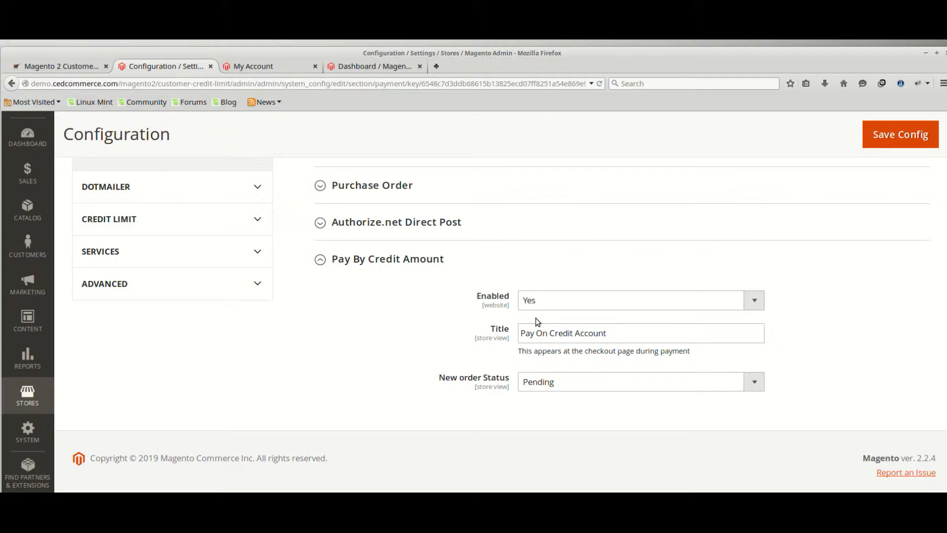
{"action": "left_click", "coordinate": [579, 311]}
{"action": "left_click", "coordinate": [579, 310]}
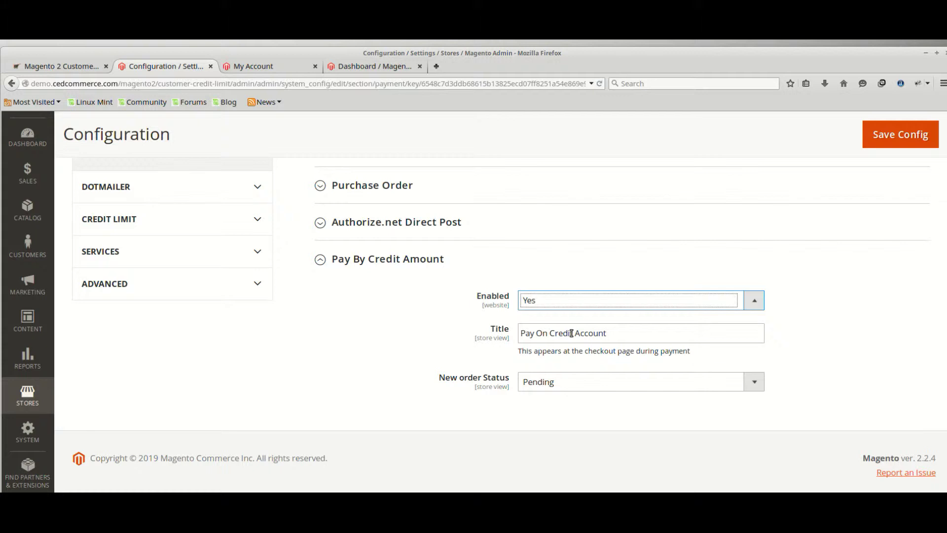
{"action": "left_click", "coordinate": [596, 392]}
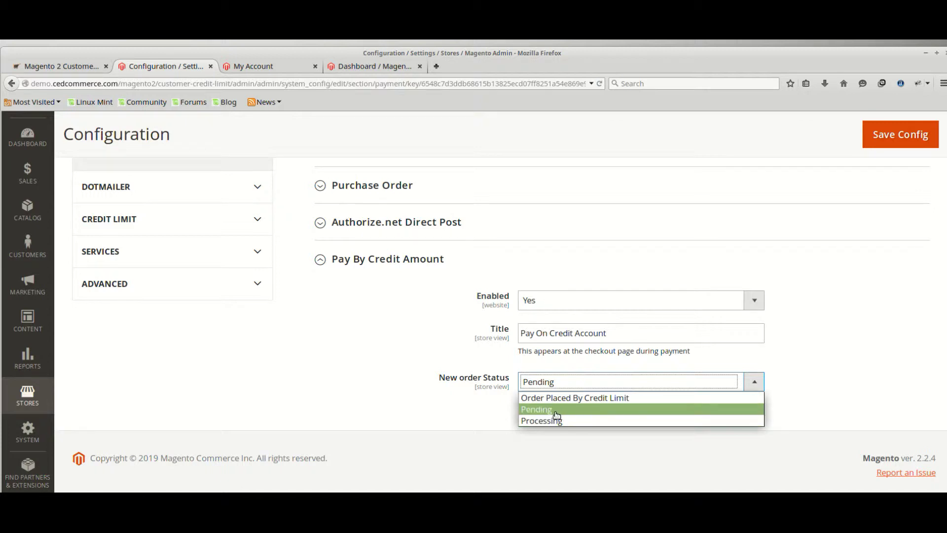
{"action": "left_click", "coordinate": [550, 411]}
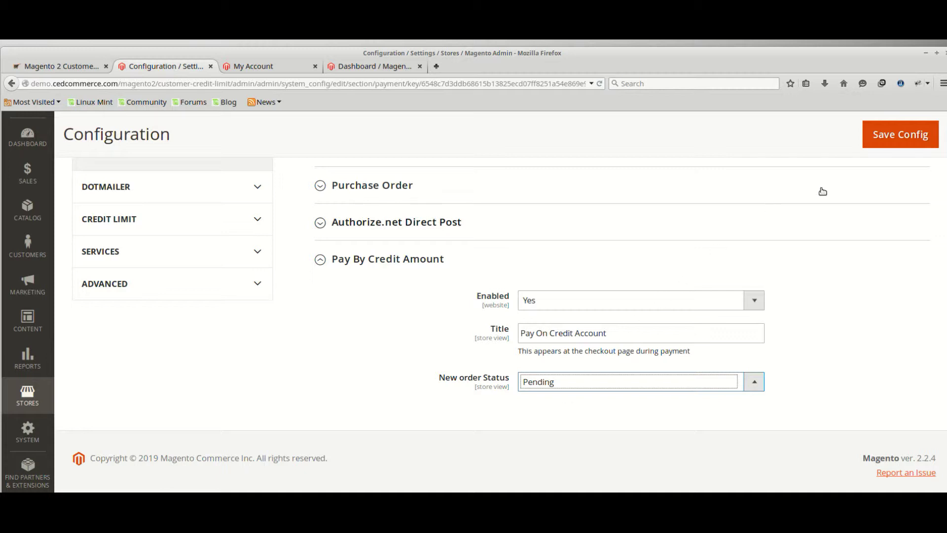
{"action": "left_click", "coordinate": [914, 141]}
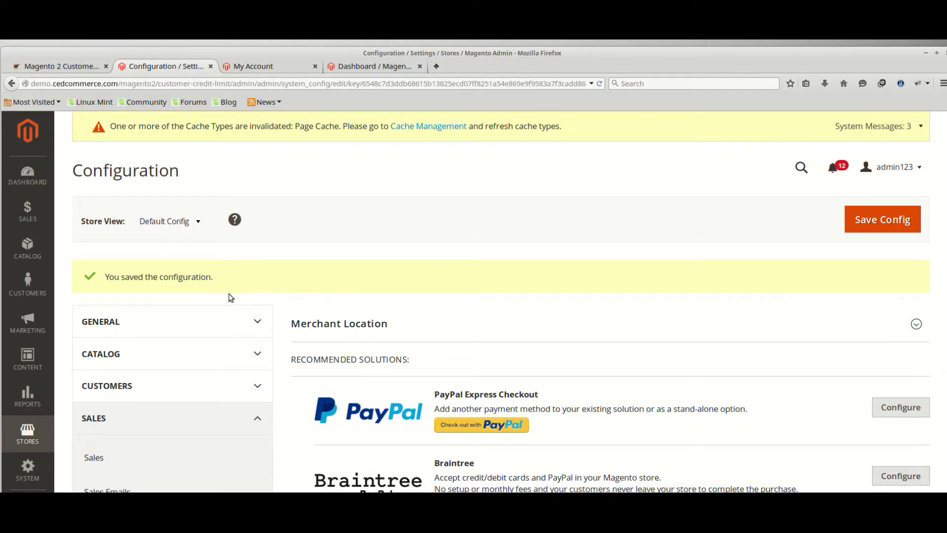
Step: Start a new customer credit limit from the Credit Limits list and set its amount to 4000
{"action": "left_click", "coordinate": [27, 285]}
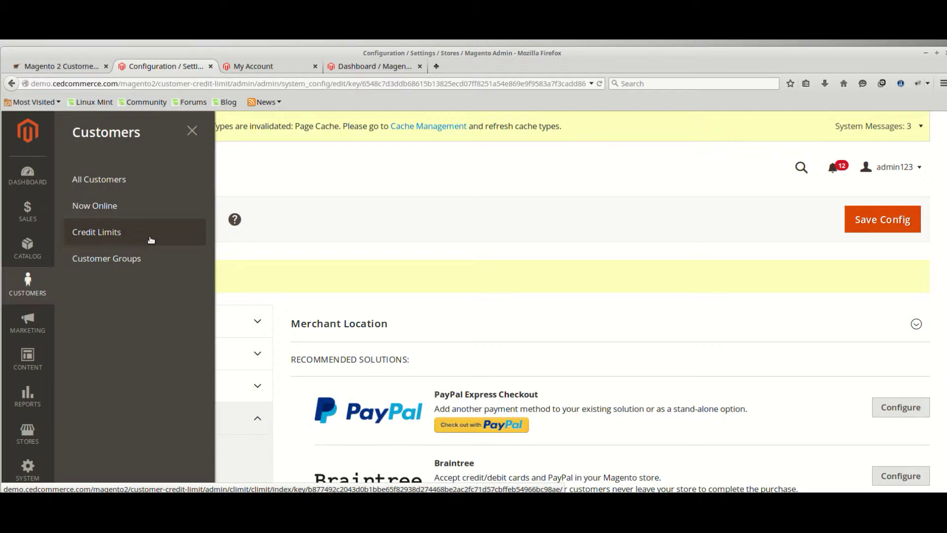
{"action": "left_click", "coordinate": [134, 232]}
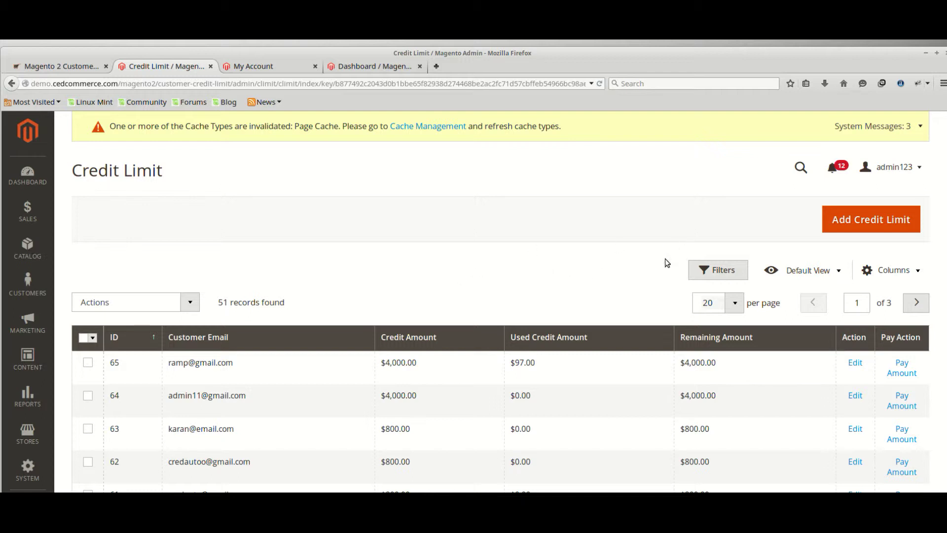
{"action": "left_click", "coordinate": [848, 221]}
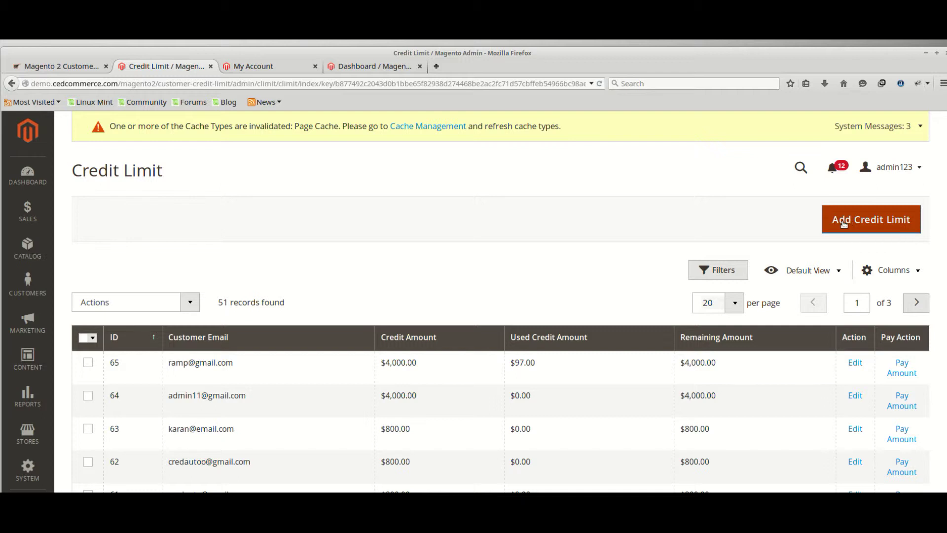
{"action": "left_click", "coordinate": [843, 223]}
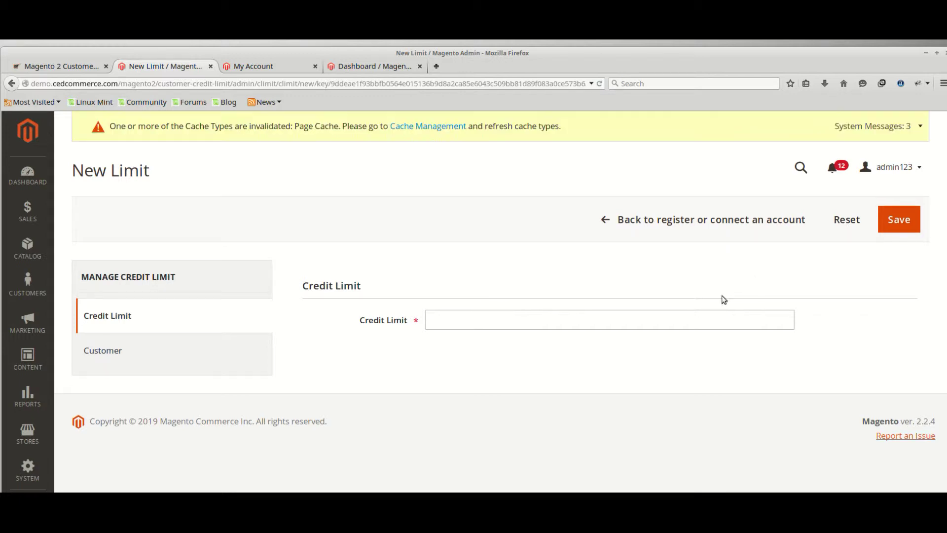
{"action": "left_click", "coordinate": [566, 324]}
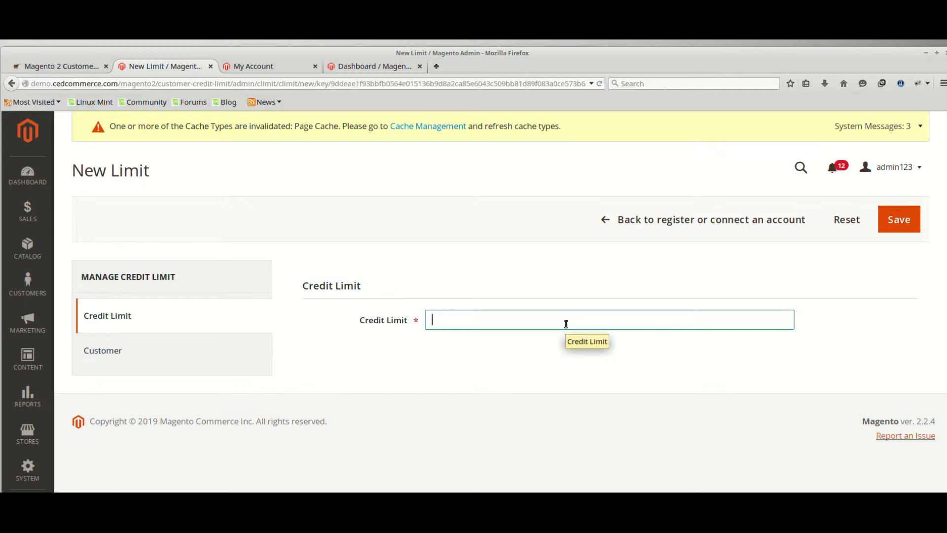
{"action": "type", "text": "4000"}
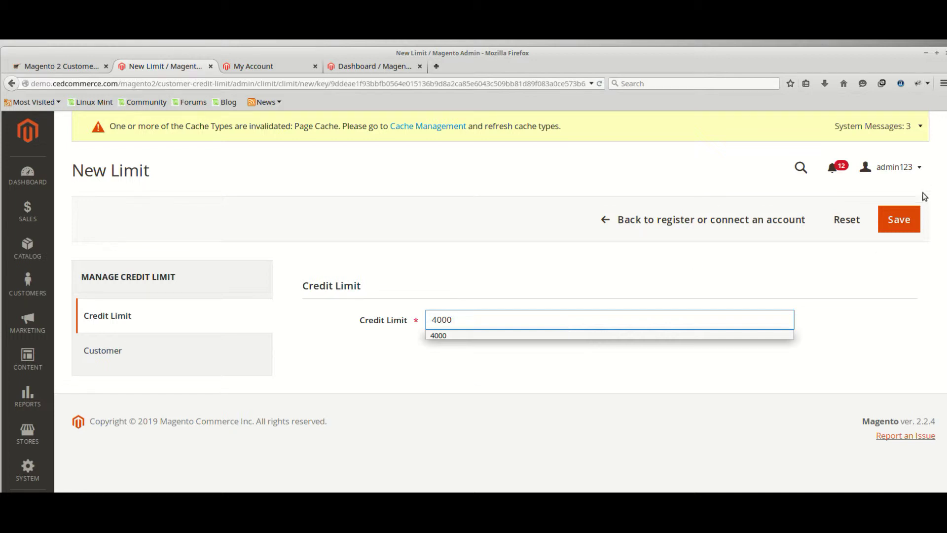
Step: Assign the new credit limit to the customer with ID 57 and save it
{"action": "left_click", "coordinate": [96, 352]}
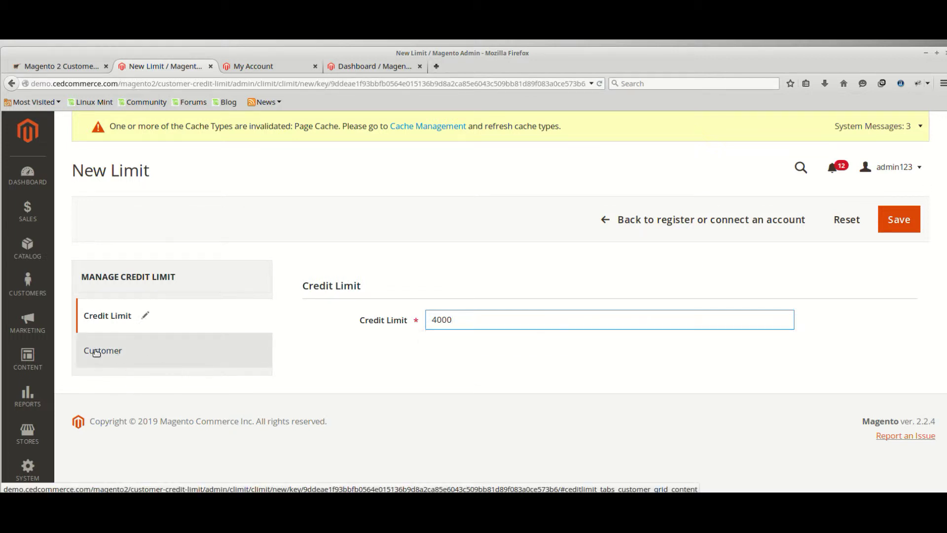
{"action": "left_click", "coordinate": [326, 383]}
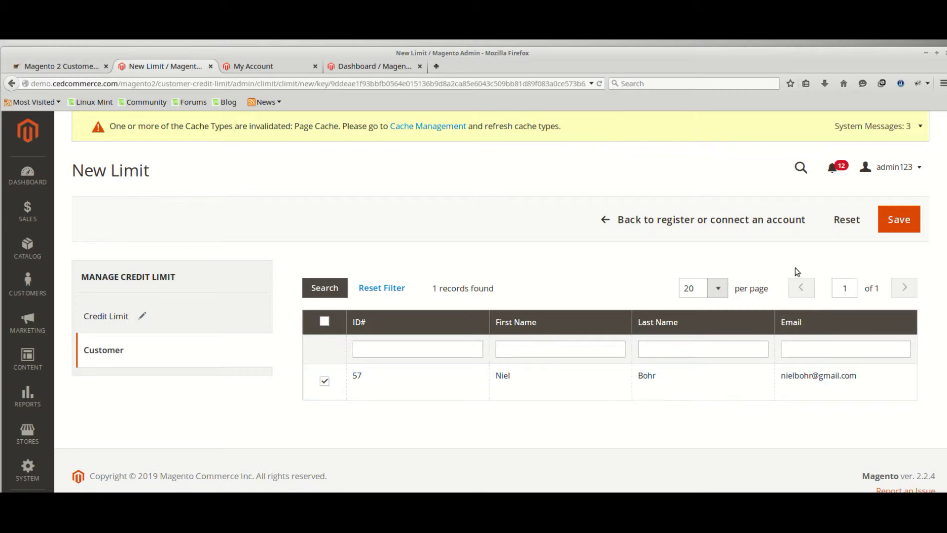
{"action": "left_click", "coordinate": [898, 226]}
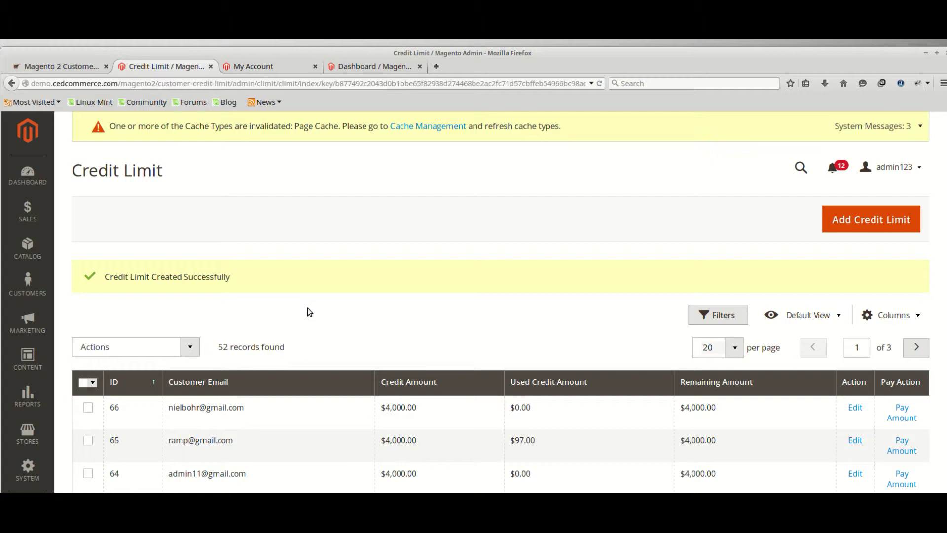
Step: Switch to the customer's storefront account and open the Credit Account page to view the credit limit figures
{"action": "scroll", "coordinate": [306, 312], "scroll_direction": "down", "scroll_amount": 2}
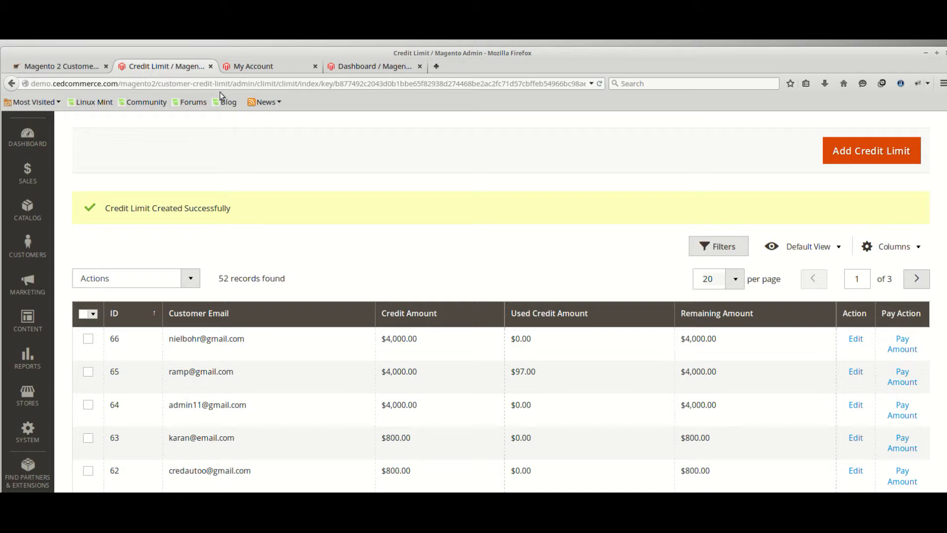
{"action": "left_click", "coordinate": [228, 65]}
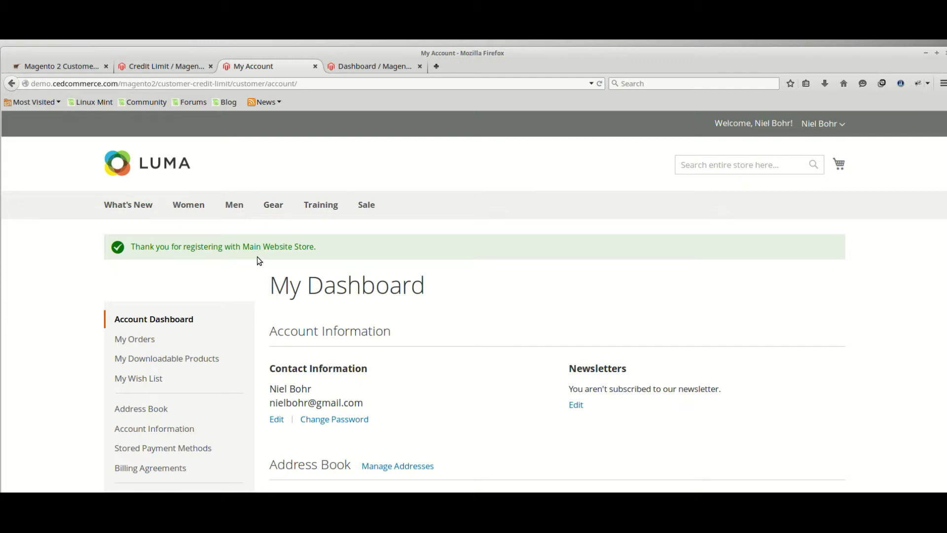
{"action": "scroll", "coordinate": [257, 256], "scroll_direction": "down", "scroll_amount": 3}
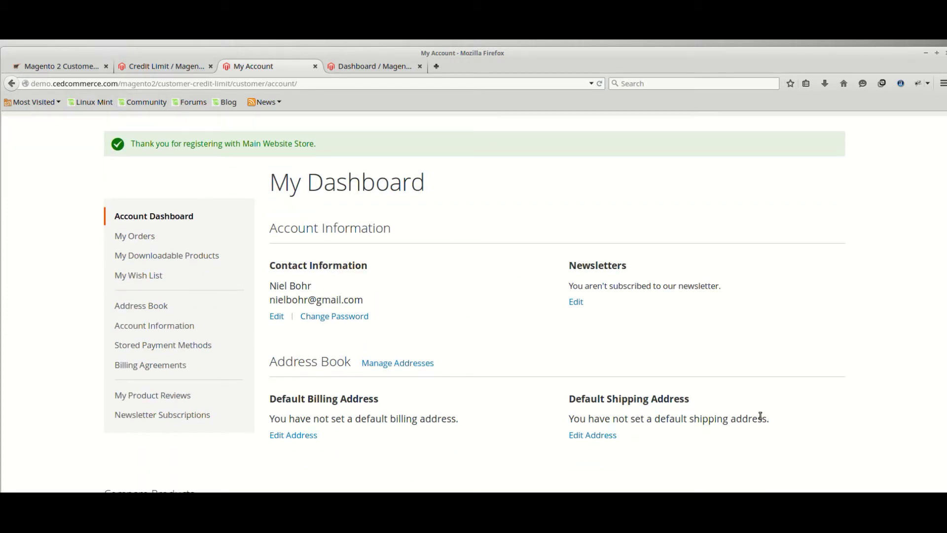
{"action": "scroll", "coordinate": [797, 431], "scroll_direction": "up", "scroll_amount": 3}
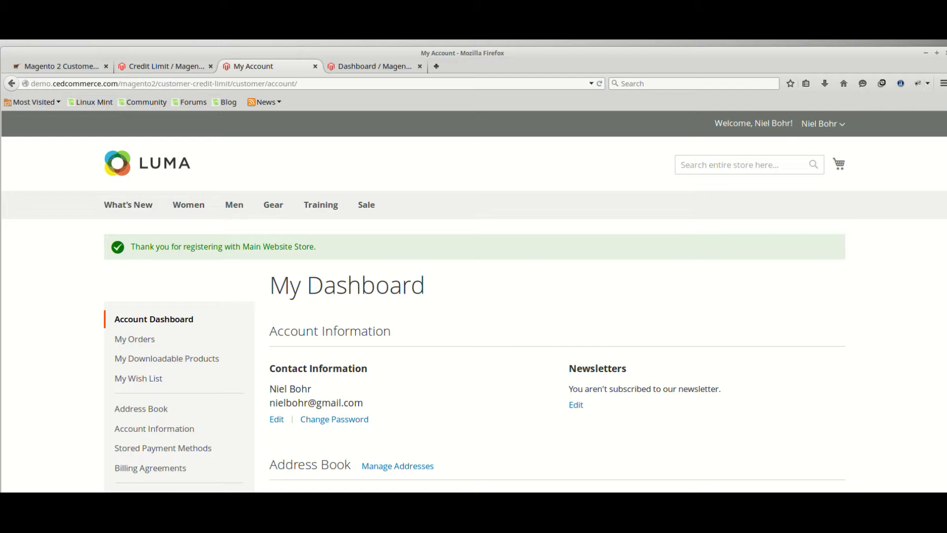
{"action": "scroll", "coordinate": [402, 356], "scroll_direction": "down", "scroll_amount": 3}
{"action": "scroll", "coordinate": [402, 355], "scroll_direction": "up", "scroll_amount": 3}
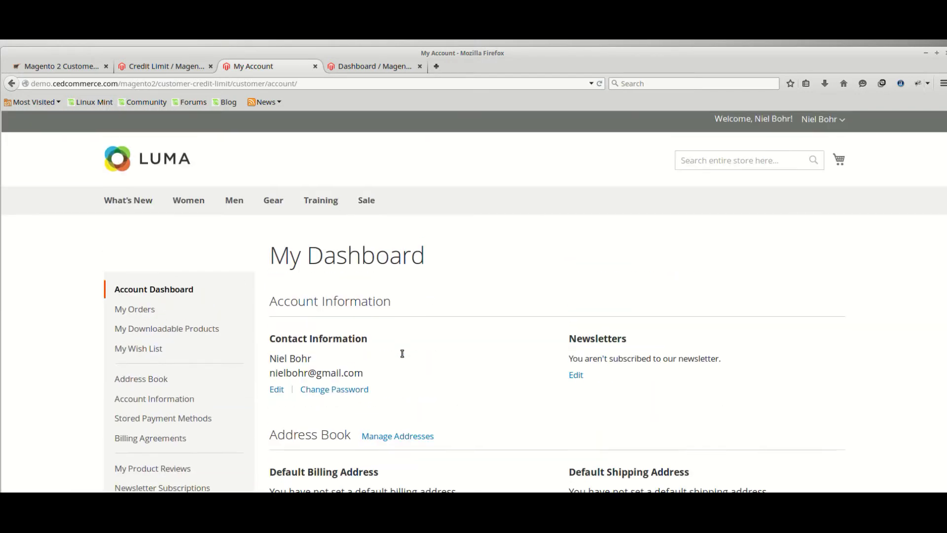
{"action": "scroll", "coordinate": [402, 355], "scroll_direction": "down", "scroll_amount": 3}
{"action": "scroll", "coordinate": [401, 353], "scroll_direction": "down", "scroll_amount": 3}
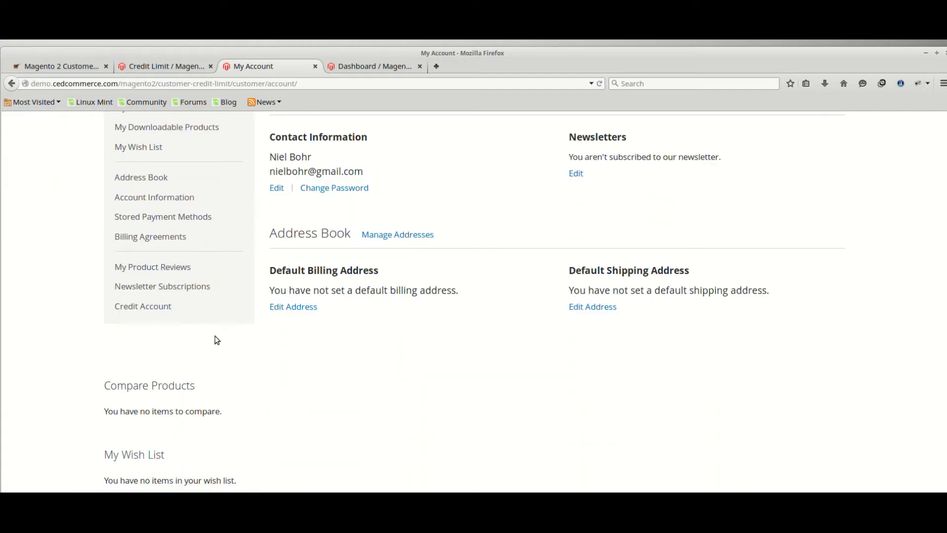
{"action": "left_click", "coordinate": [164, 308]}
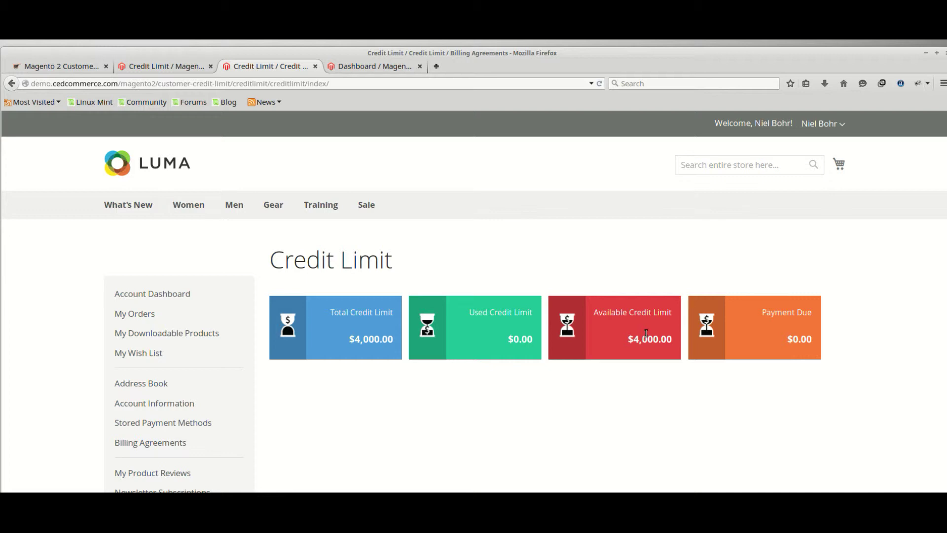
Step: Search the store for "watch"
{"action": "left_click", "coordinate": [695, 166]}
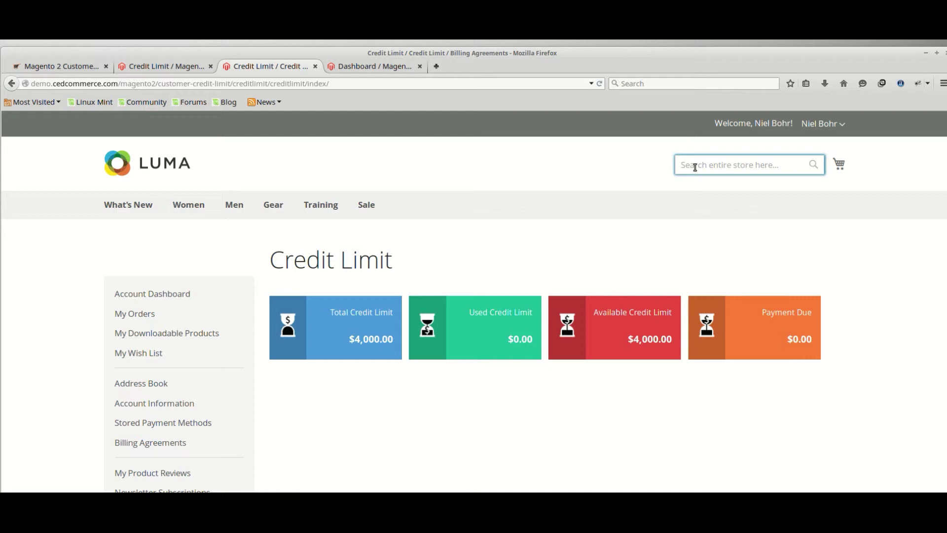
{"action": "type", "text": "watch"}
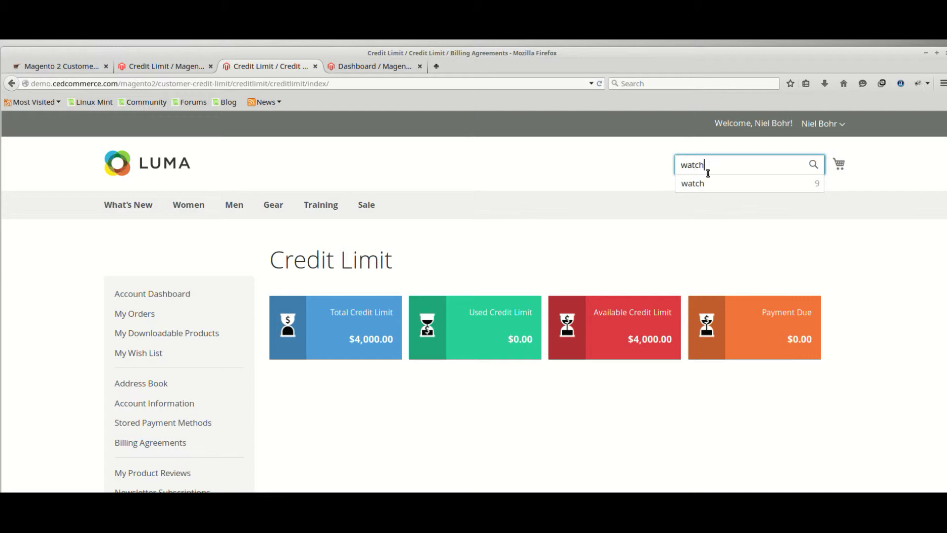
{"action": "left_click", "coordinate": [704, 182]}
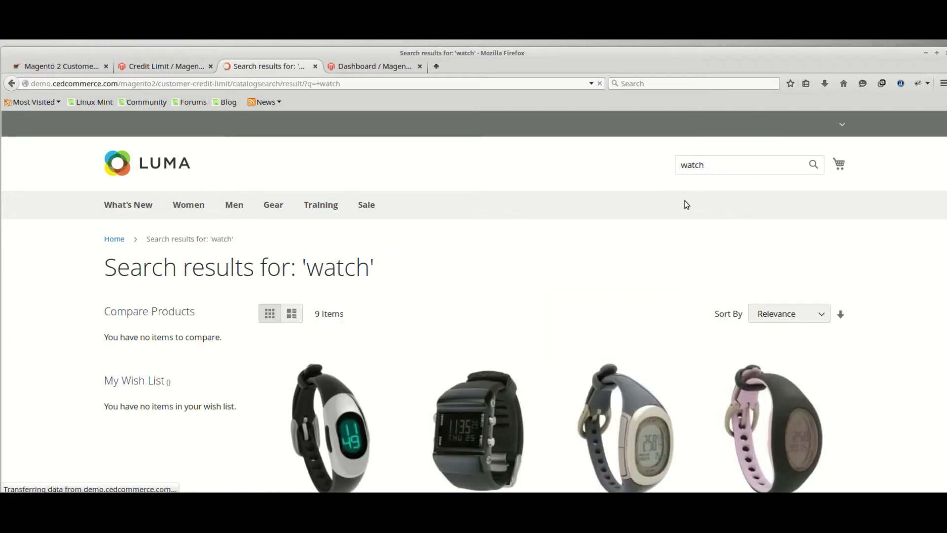
{"action": "scroll", "coordinate": [391, 407], "scroll_direction": "down", "scroll_amount": 3}
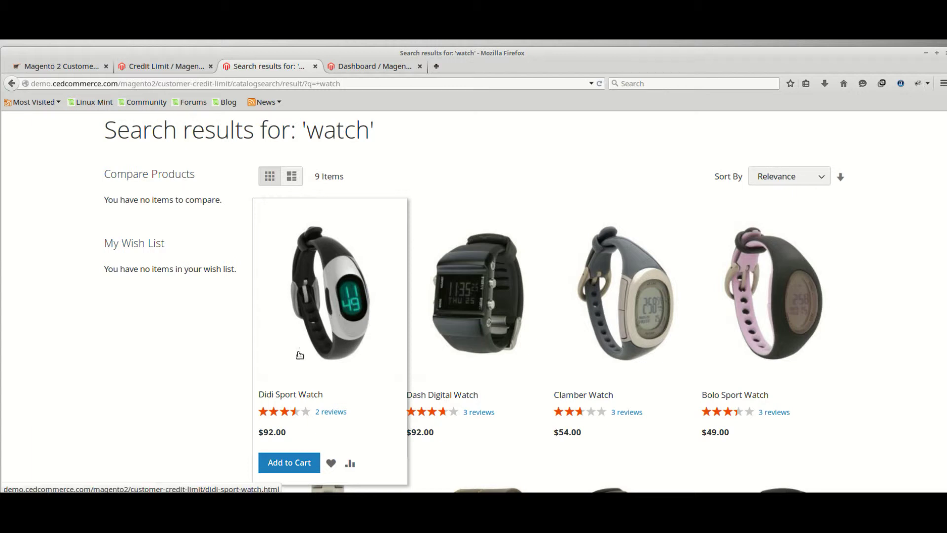
Step: Add the Didi Sport Watch to the cart and proceed to checkout
{"action": "left_click", "coordinate": [283, 463]}
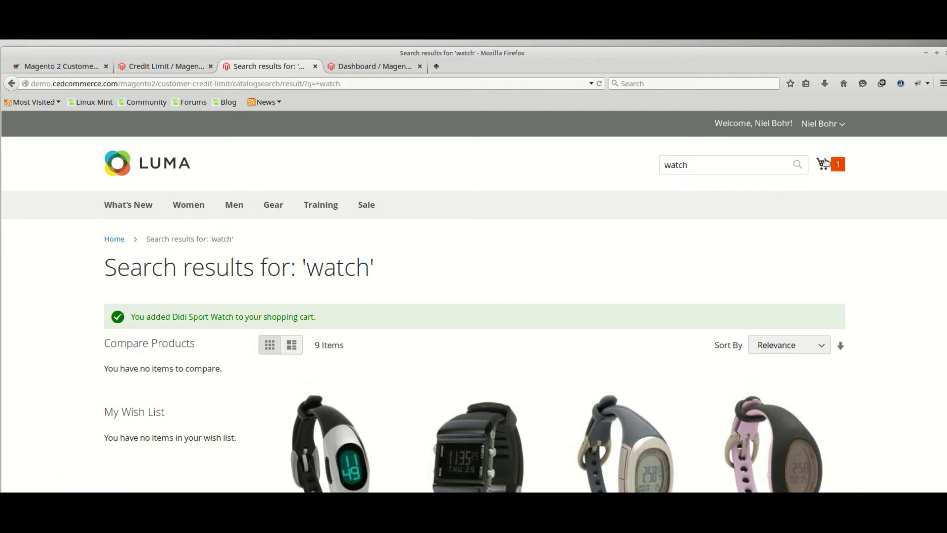
{"action": "left_click", "coordinate": [827, 168]}
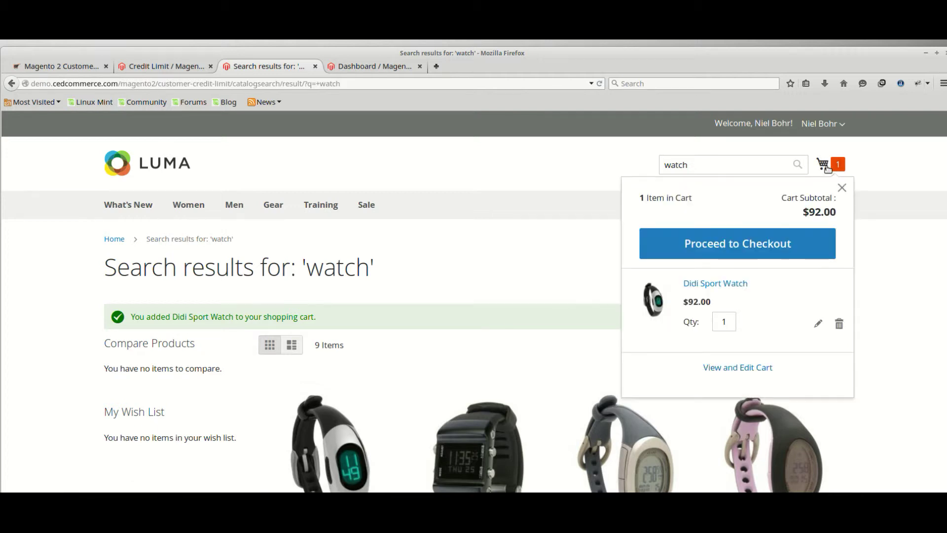
{"action": "left_click", "coordinate": [748, 247]}
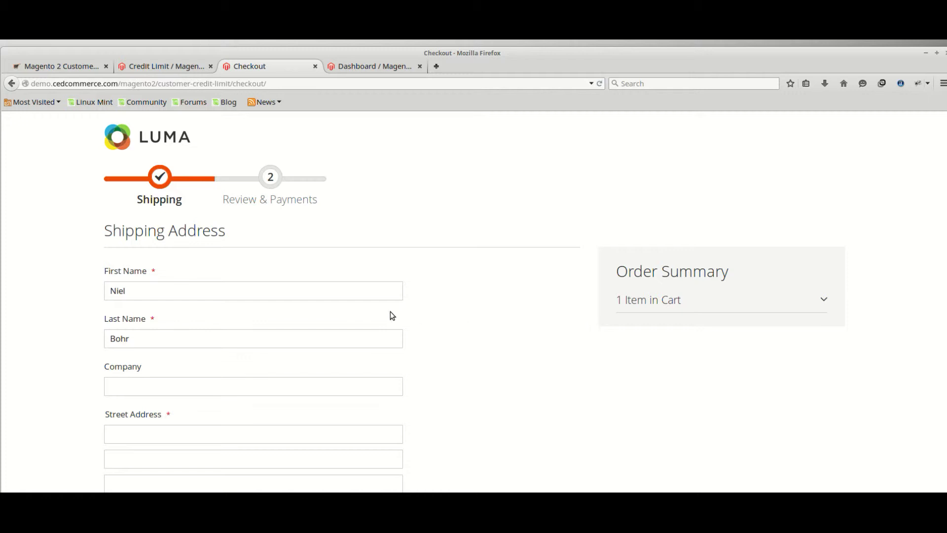
Step: Set the country of the shipping address to India
{"action": "scroll", "coordinate": [365, 324], "scroll_direction": "down", "scroll_amount": 4}
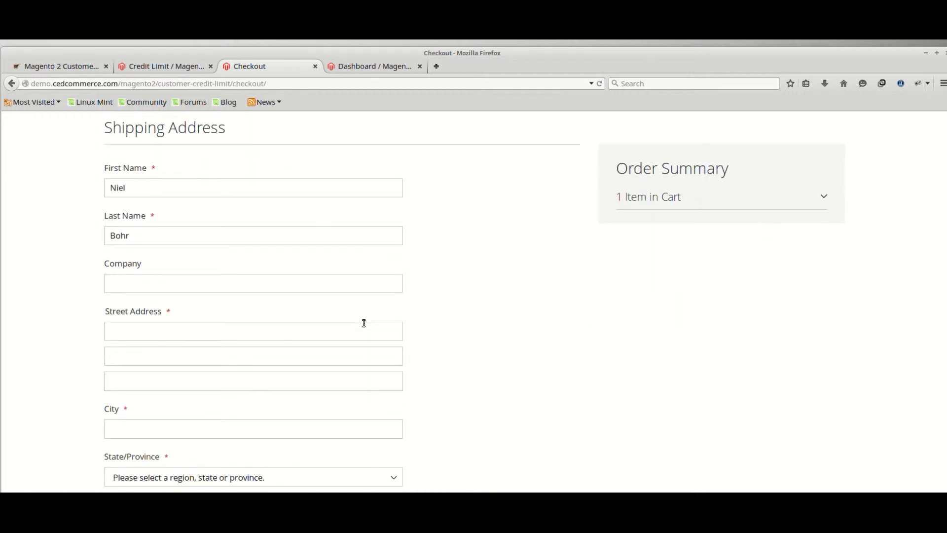
{"action": "left_click", "coordinate": [263, 285]}
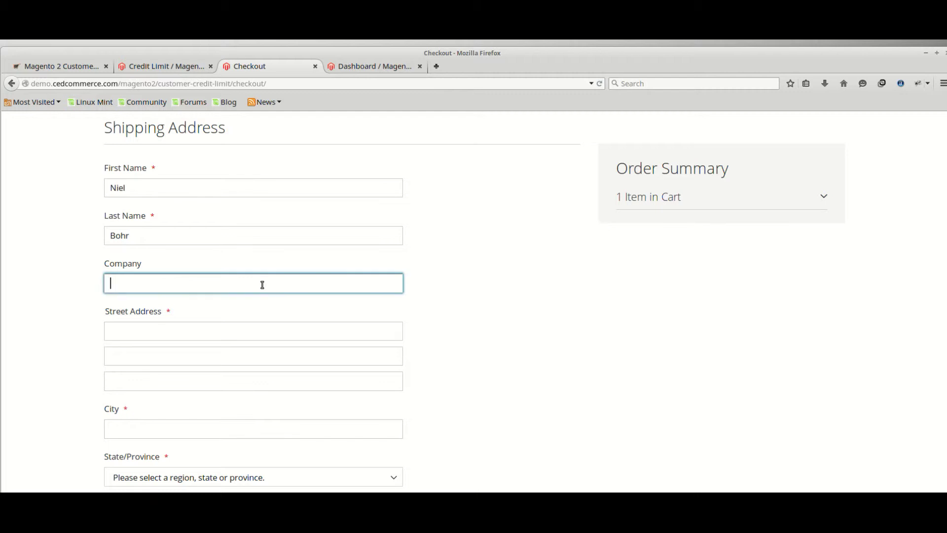
{"action": "scroll", "coordinate": [261, 296], "scroll_direction": "down", "scroll_amount": 4}
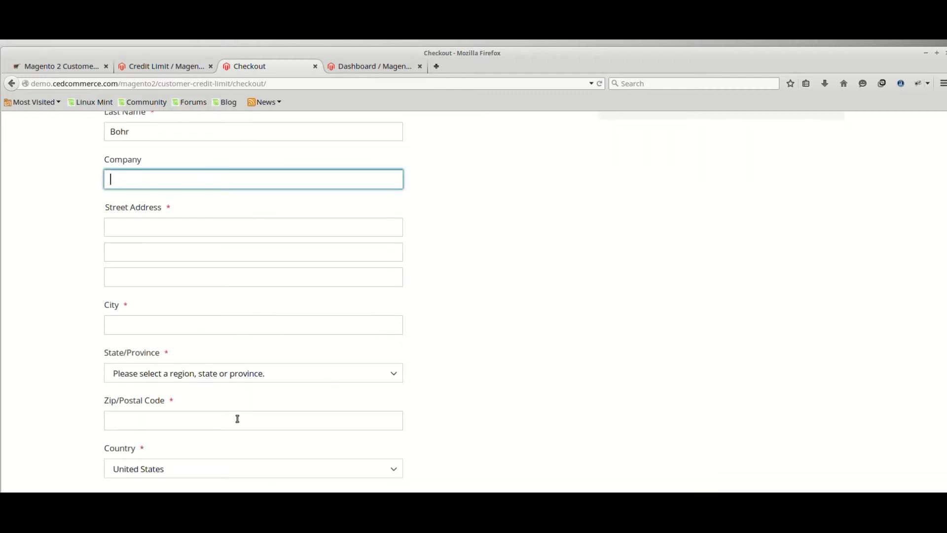
{"action": "scroll", "coordinate": [245, 402], "scroll_direction": "down", "scroll_amount": 3}
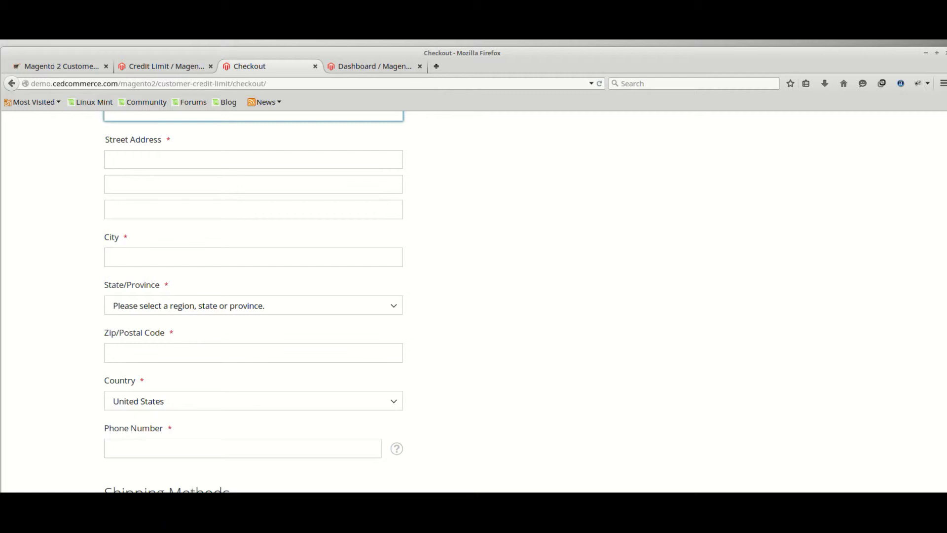
{"action": "scroll", "coordinate": [359, 376], "scroll_direction": "up", "scroll_amount": 4}
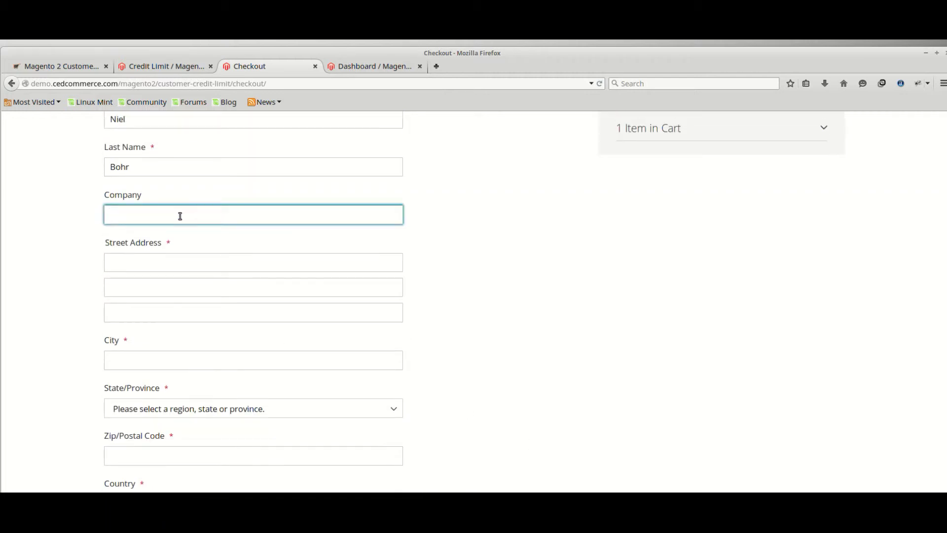
{"action": "scroll", "coordinate": [190, 290], "scroll_direction": "down", "scroll_amount": 4}
{"action": "left_click", "coordinate": [223, 401]}
{"action": "type", "text": "in"}
{"action": "left_click", "coordinate": [109, 177]}
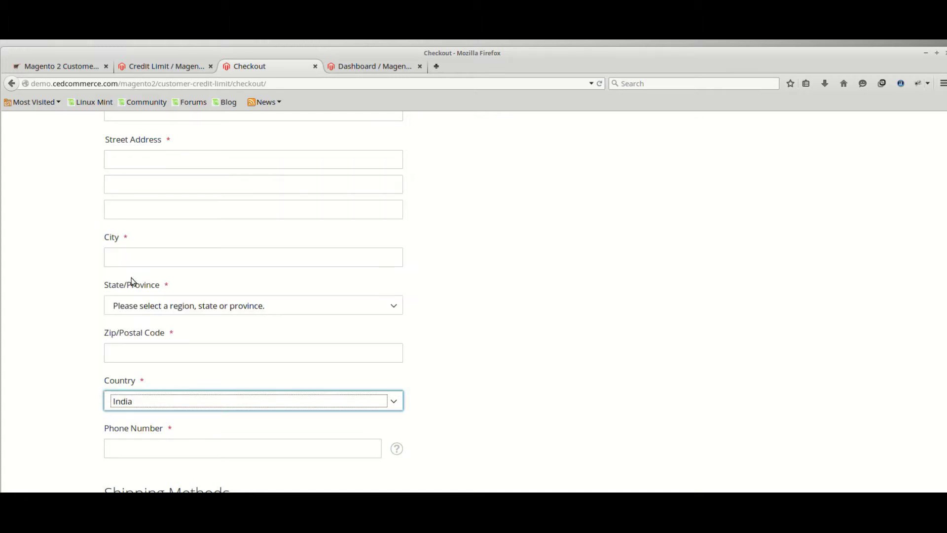
Step: Enter the postal code, state and city in the shipping address form
{"action": "left_click", "coordinate": [137, 351]}
{"action": "type", "text": "22601"}
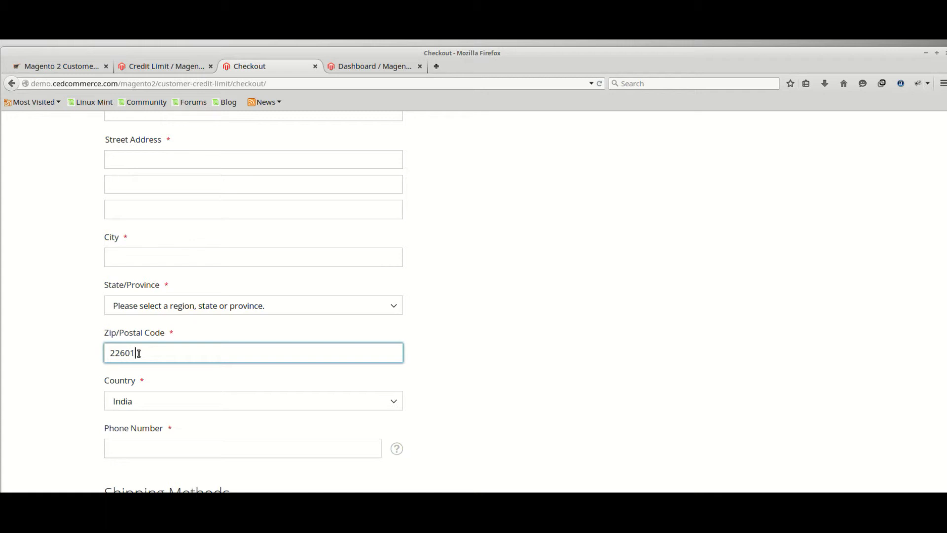
{"action": "left_click", "coordinate": [177, 307]}
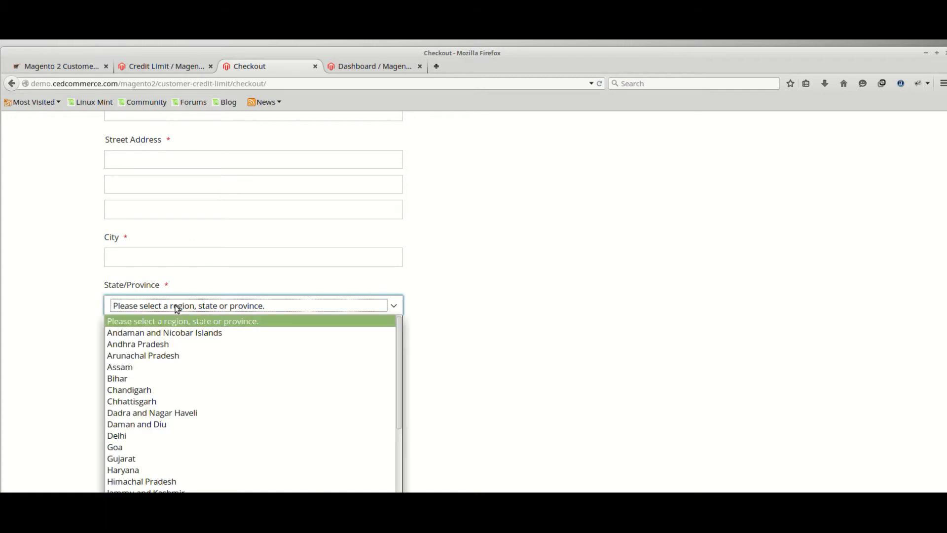
{"action": "key", "text": "u"}
{"action": "key", "text": "Return"}
{"action": "left_click", "coordinate": [182, 258]}
{"action": "type", "text": "Lu"}
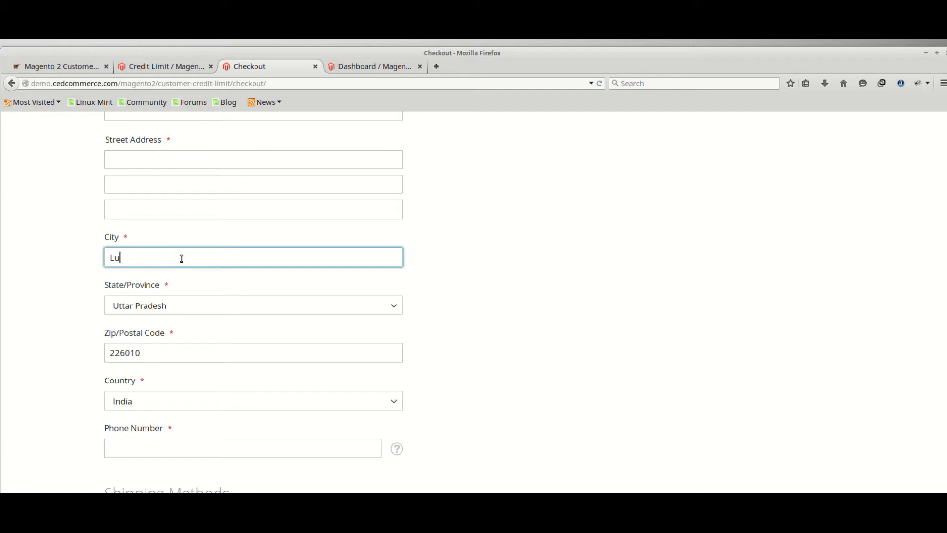
{"action": "type", "text": "cknow"}
Step: Enter the customer's phone number and street address in the shipping address form
{"action": "left_click", "coordinate": [210, 454]}
{"action": "type", "text": "9090909090"}
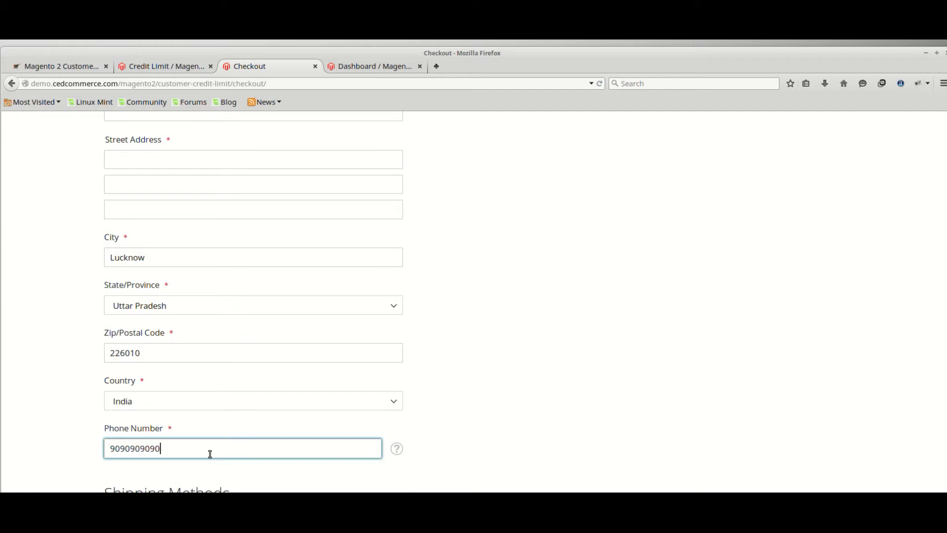
{"action": "scroll", "coordinate": [246, 266], "scroll_direction": "up", "scroll_amount": 1}
{"action": "left_click", "coordinate": [254, 201]}
{"action": "type", "text": "xcvb"}
{"action": "scroll", "coordinate": [254, 226], "scroll_direction": "up", "scroll_amount": 4}
{"action": "scroll", "coordinate": [247, 260], "scroll_direction": "down", "scroll_amount": 10}
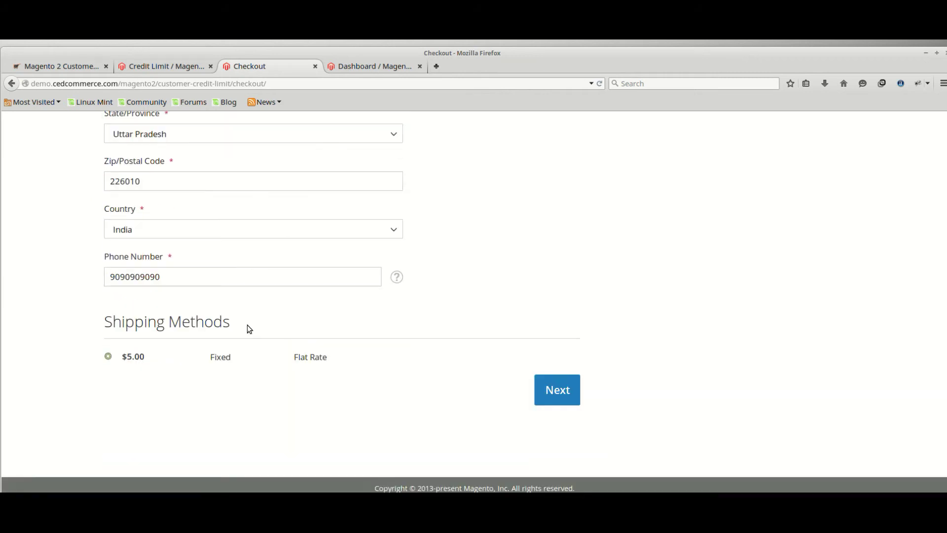
{"action": "scroll", "coordinate": [224, 373], "scroll_direction": "up", "scroll_amount": 5}
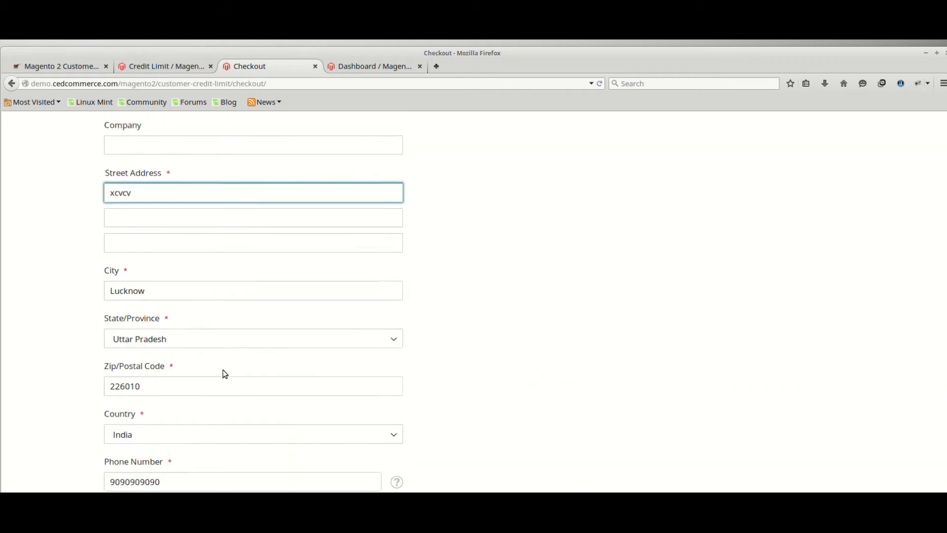
{"action": "scroll", "coordinate": [224, 373], "scroll_direction": "down", "scroll_amount": 7}
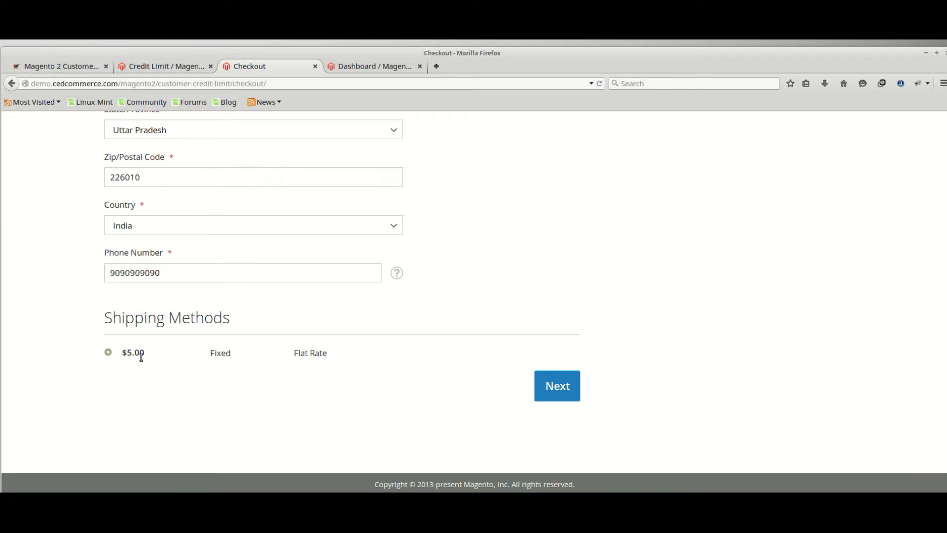
Step: Continue to payment with flat rate shipping and place the order using Pay On Credit Account
{"action": "left_click", "coordinate": [566, 393]}
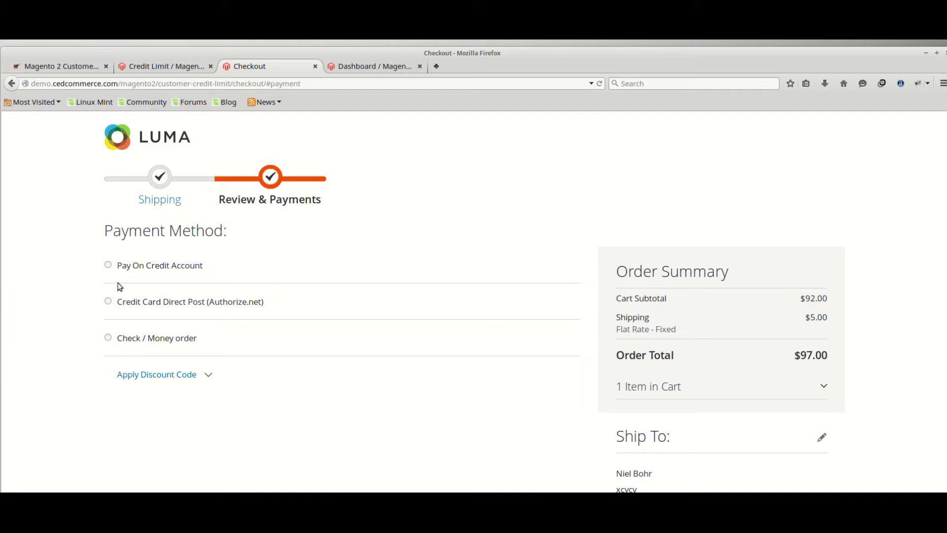
{"action": "left_click", "coordinate": [108, 265]}
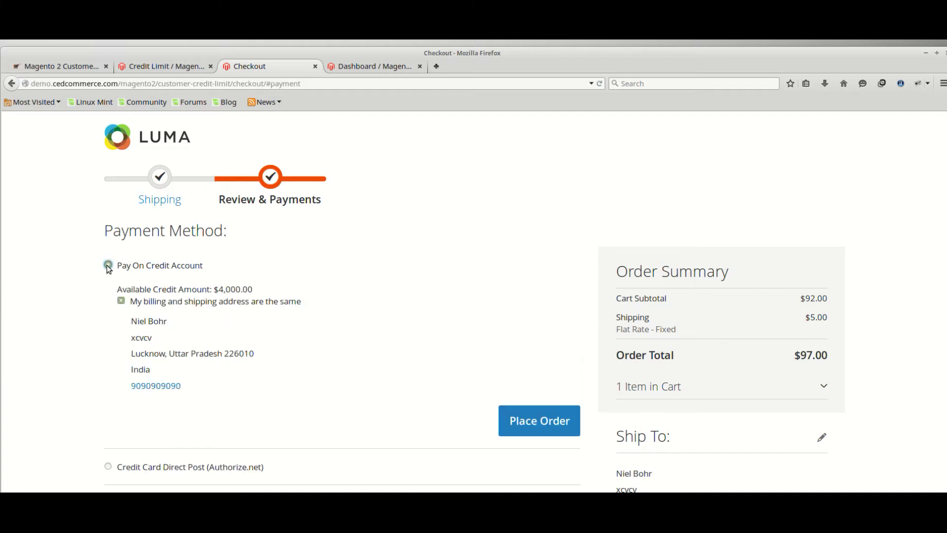
{"action": "left_click", "coordinate": [533, 429]}
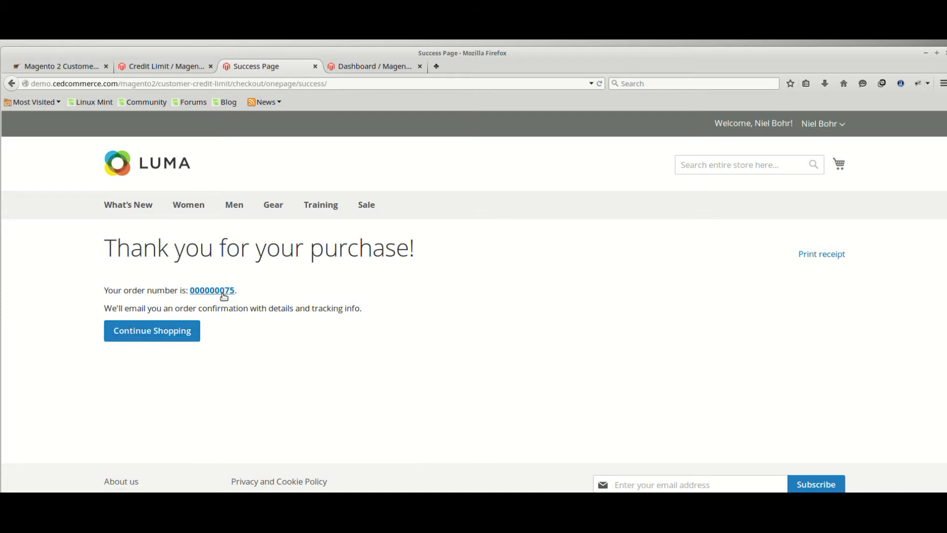
Step: Open the newly placed order and review its items, totals and payment method
{"action": "left_click", "coordinate": [194, 292]}
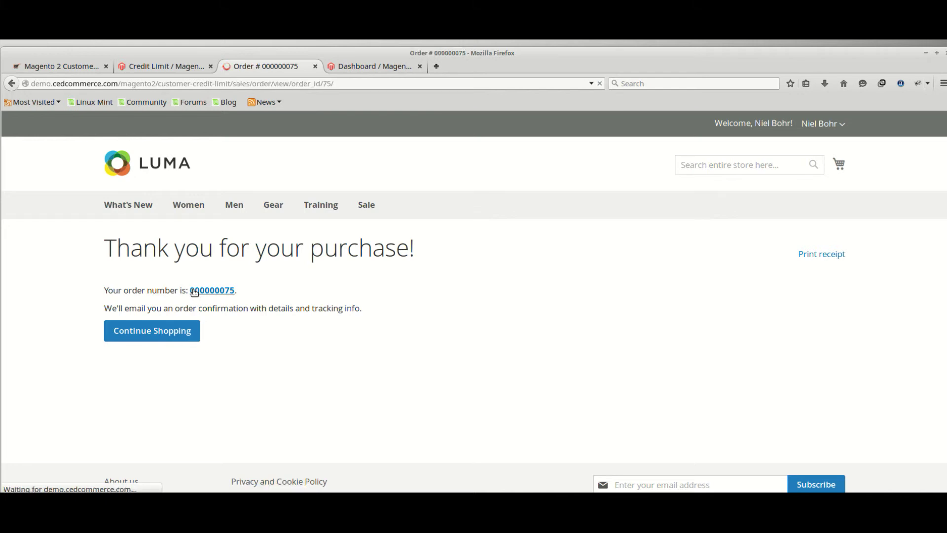
{"action": "scroll", "coordinate": [443, 348], "scroll_direction": "down", "scroll_amount": 5}
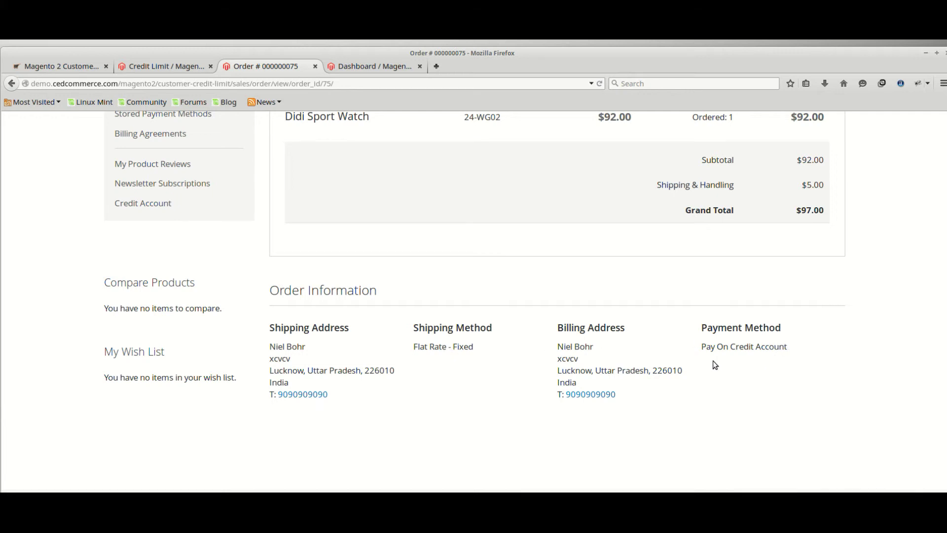
{"action": "scroll", "coordinate": [255, 374], "scroll_direction": "up", "scroll_amount": 3}
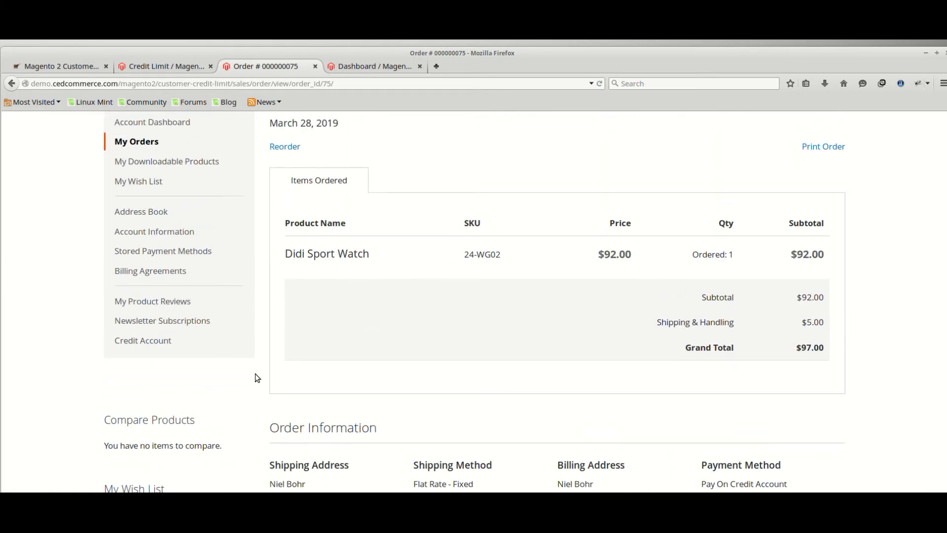
Step: Open the Credit Account page and review the credit limit figures and the orders placed by credit limit
{"action": "left_click", "coordinate": [145, 343]}
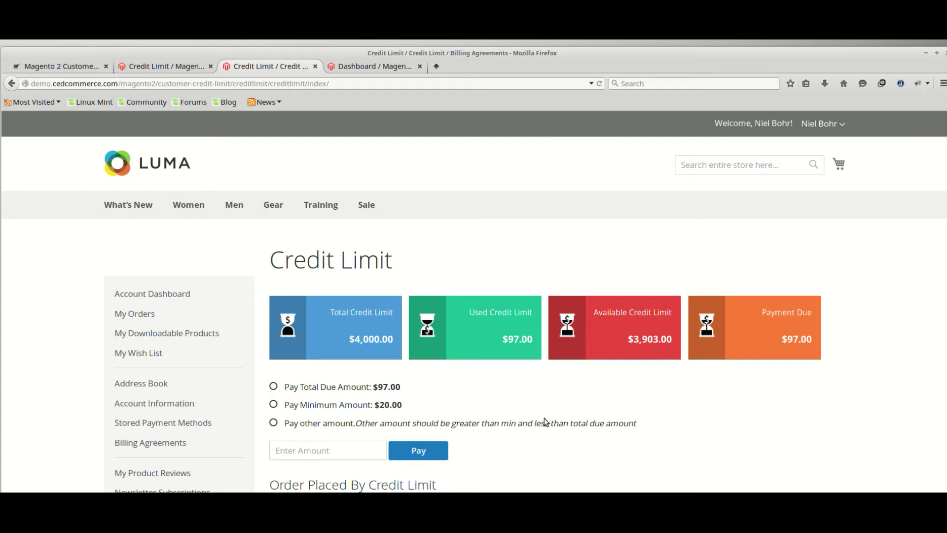
{"action": "scroll", "coordinate": [512, 419], "scroll_direction": "down", "scroll_amount": 2}
{"action": "scroll", "coordinate": [512, 419], "scroll_direction": "down", "scroll_amount": 3}
{"action": "scroll", "coordinate": [511, 415], "scroll_direction": "up", "scroll_amount": 5}
Step: Choose to pay the total due amount of $97.00 and proceed to its checkout
{"action": "left_click", "coordinate": [274, 388]}
{"action": "scroll", "coordinate": [418, 424], "scroll_direction": "down", "scroll_amount": 3}
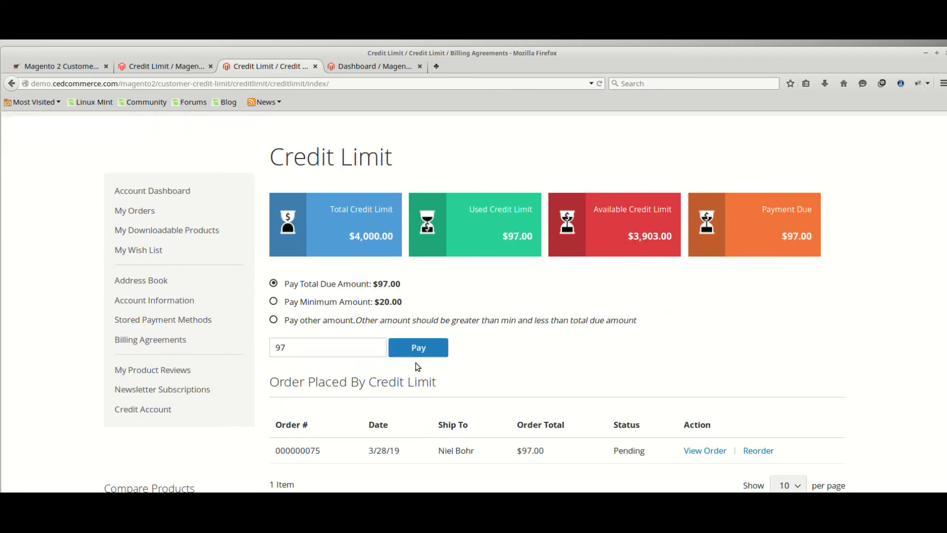
{"action": "left_click", "coordinate": [417, 356]}
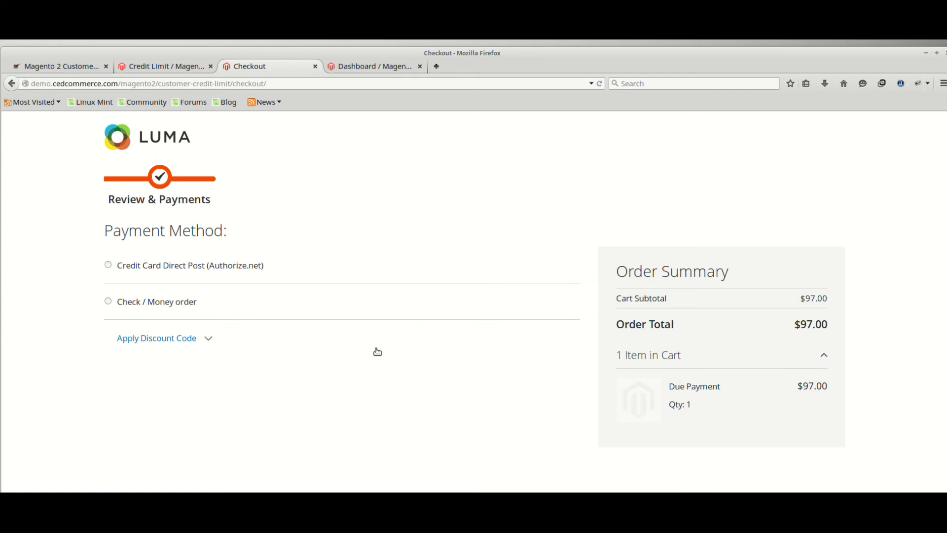
Step: Place the due payment order with Check / Money order as the payment method
{"action": "left_click", "coordinate": [108, 301]}
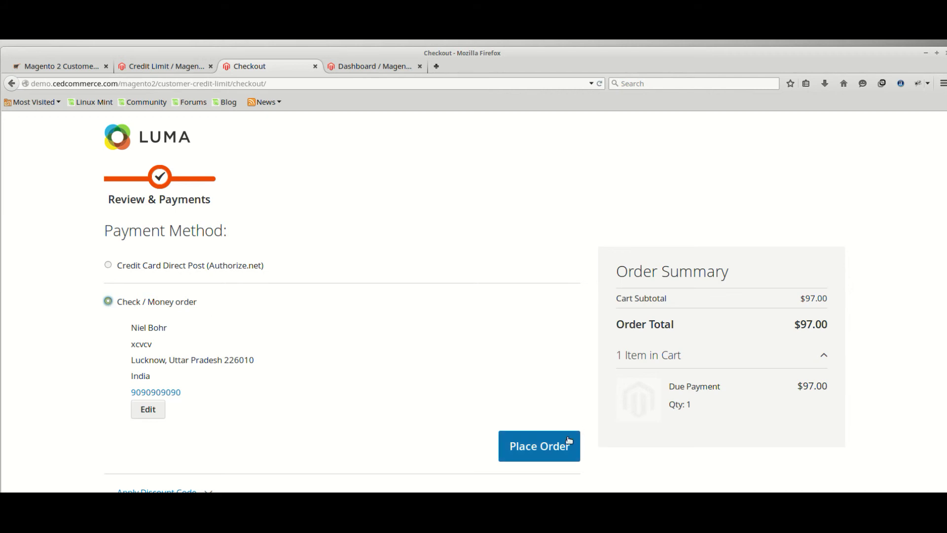
{"action": "scroll", "coordinate": [556, 442], "scroll_direction": "down", "scroll_amount": 1}
{"action": "scroll", "coordinate": [556, 442], "scroll_direction": "down", "scroll_amount": 3}
{"action": "left_click", "coordinate": [525, 343]}
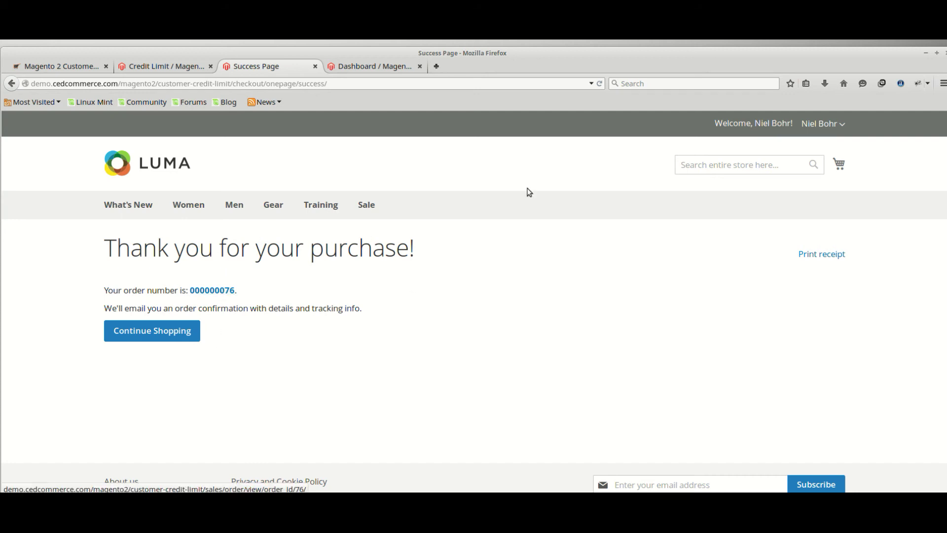
Step: Return to the customer's account and open the Credit Account page to check the figures after the payment
{"action": "left_click", "coordinate": [829, 122]}
{"action": "left_click", "coordinate": [798, 143]}
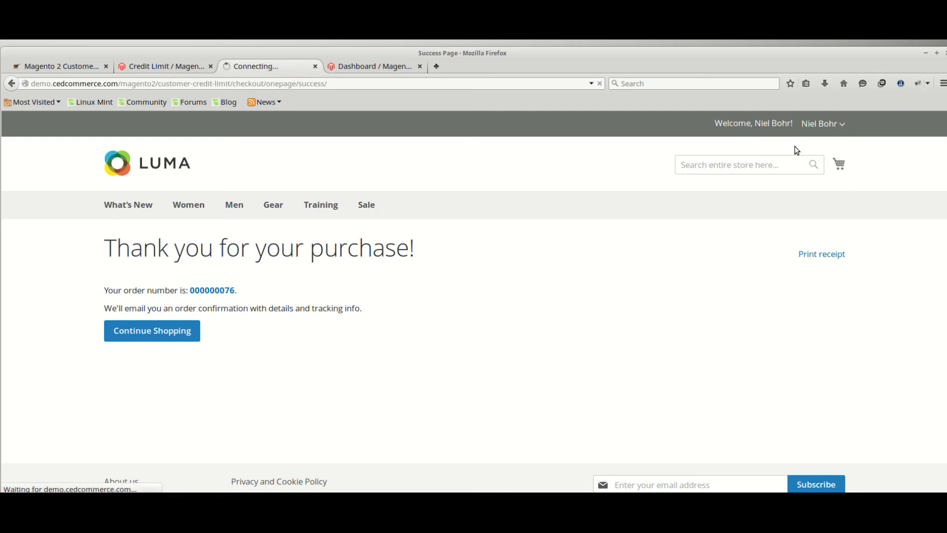
{"action": "scroll", "coordinate": [408, 338], "scroll_direction": "down", "scroll_amount": 3}
{"action": "left_click", "coordinate": [128, 375]}
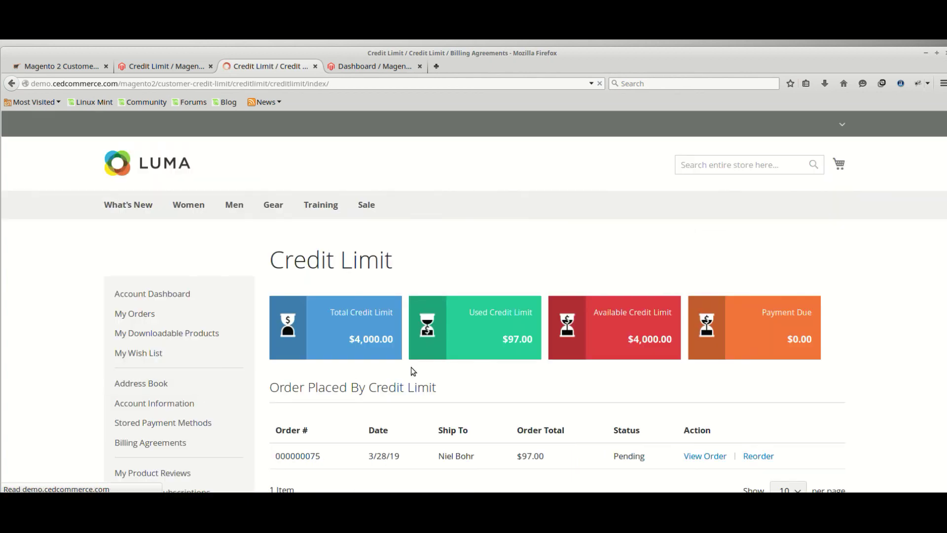